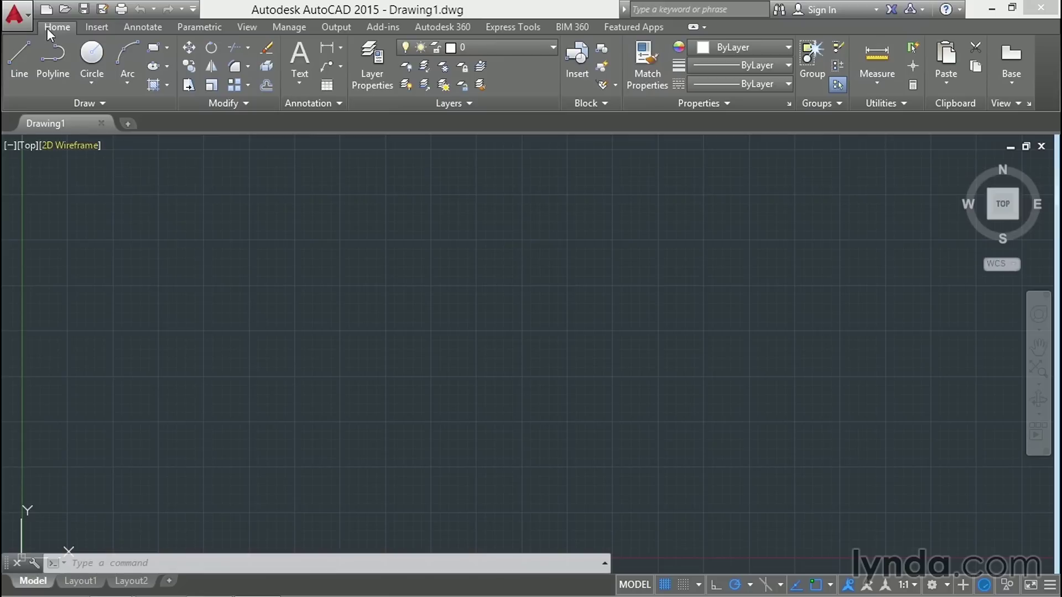
Create a new blank drawing with Open with no Template - Imperial.
click(44, 10)
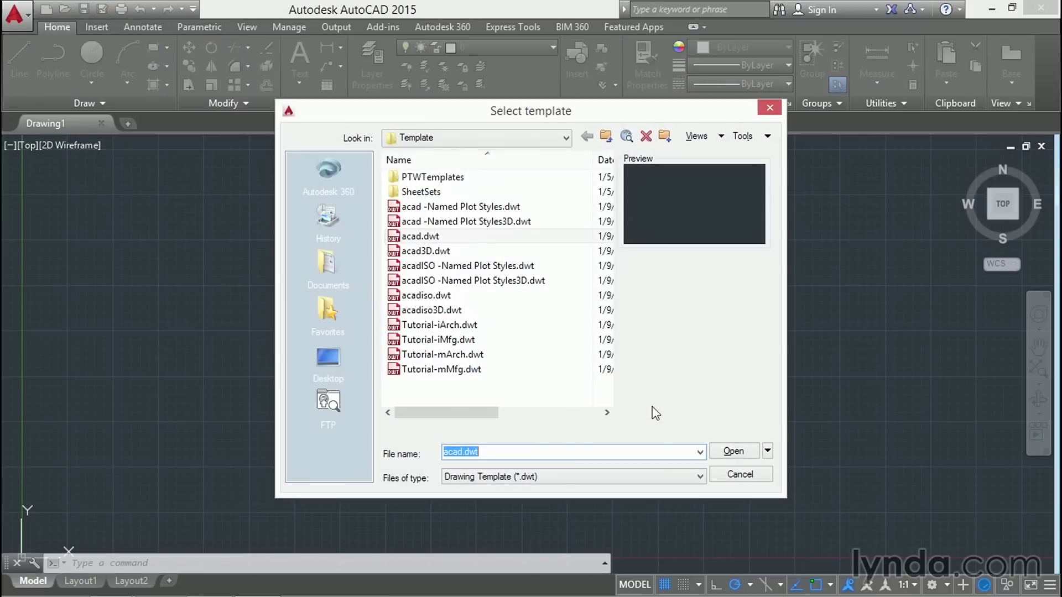
click(767, 454)
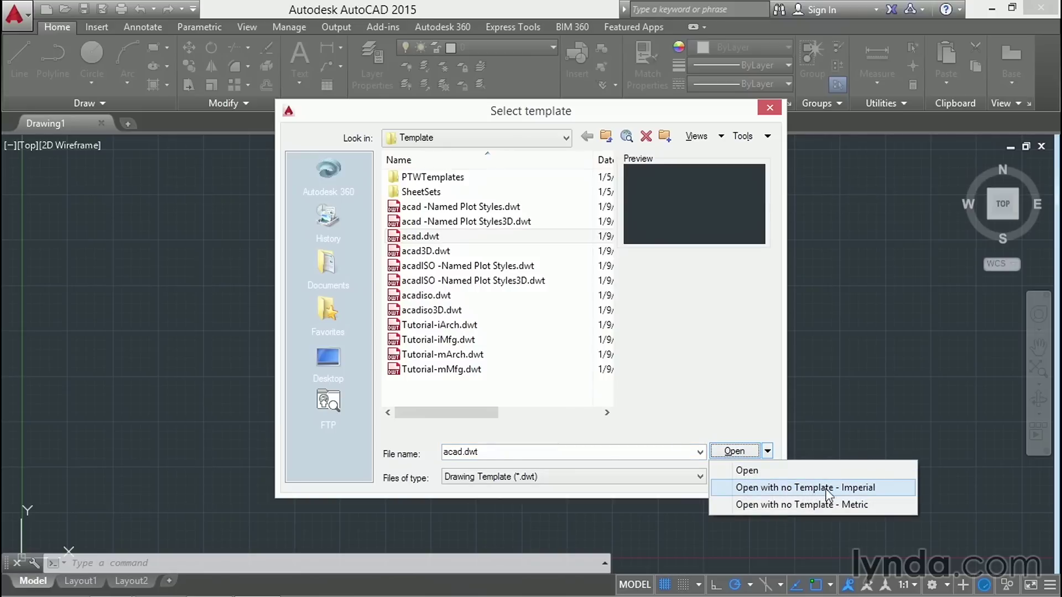
click(880, 487)
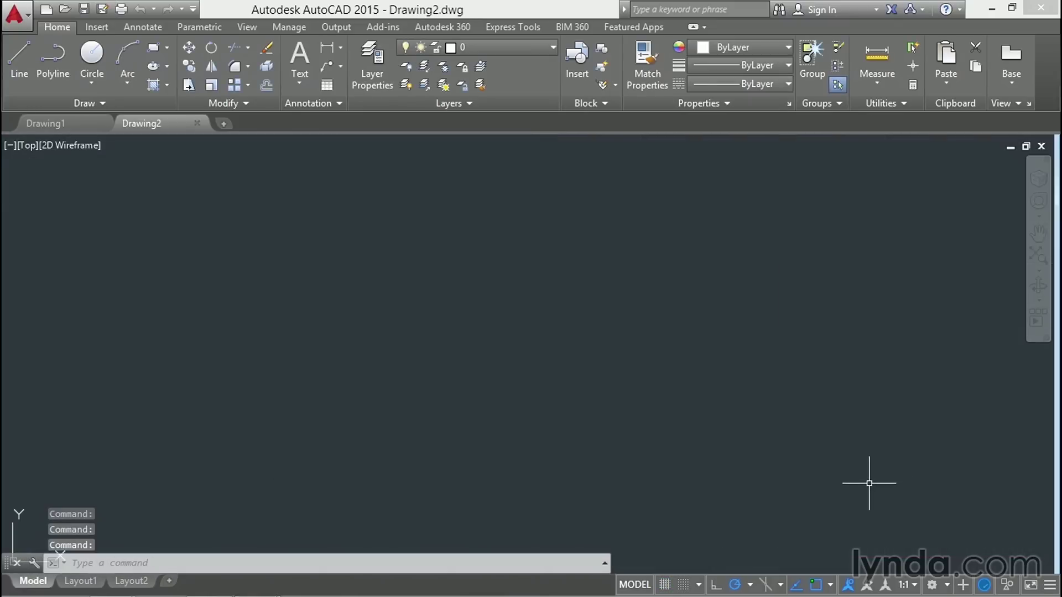
Switch to the Layout1 paper layout and bring up Options with OP.
click(78, 581)
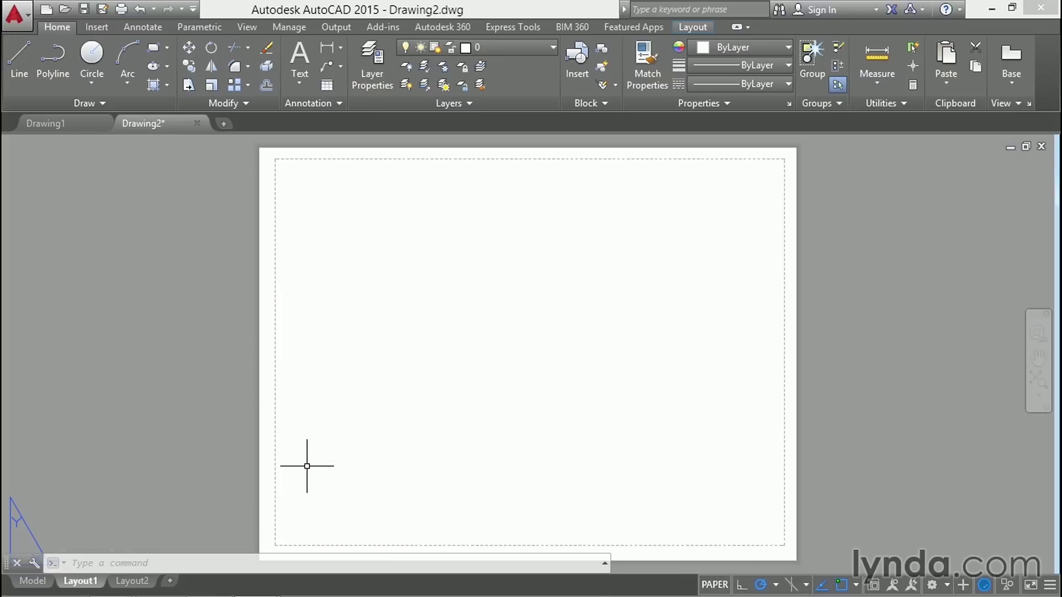
text(op)
key(Return)
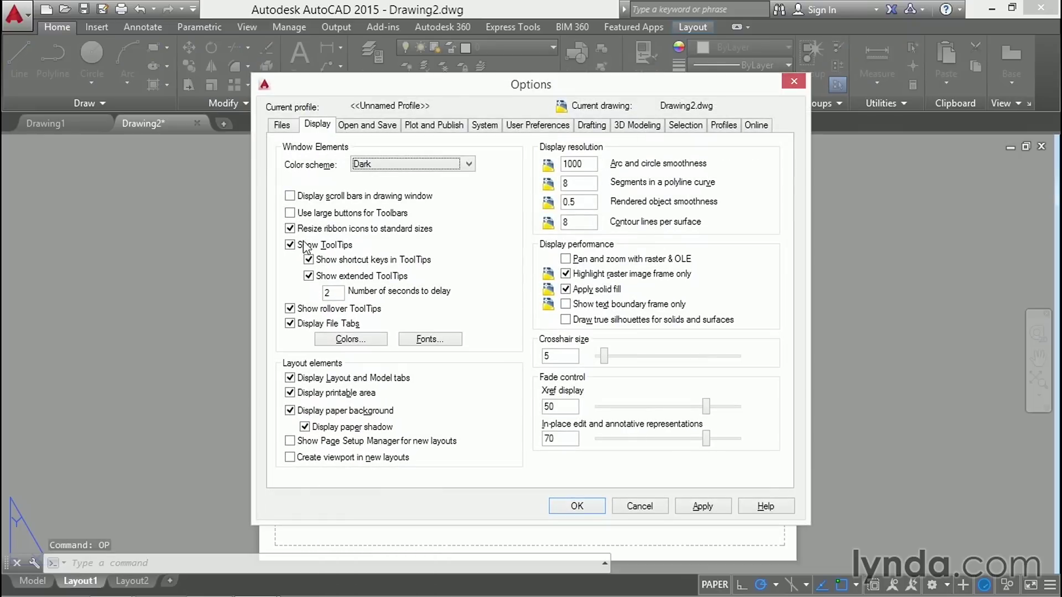
click(289, 458)
click(639, 507)
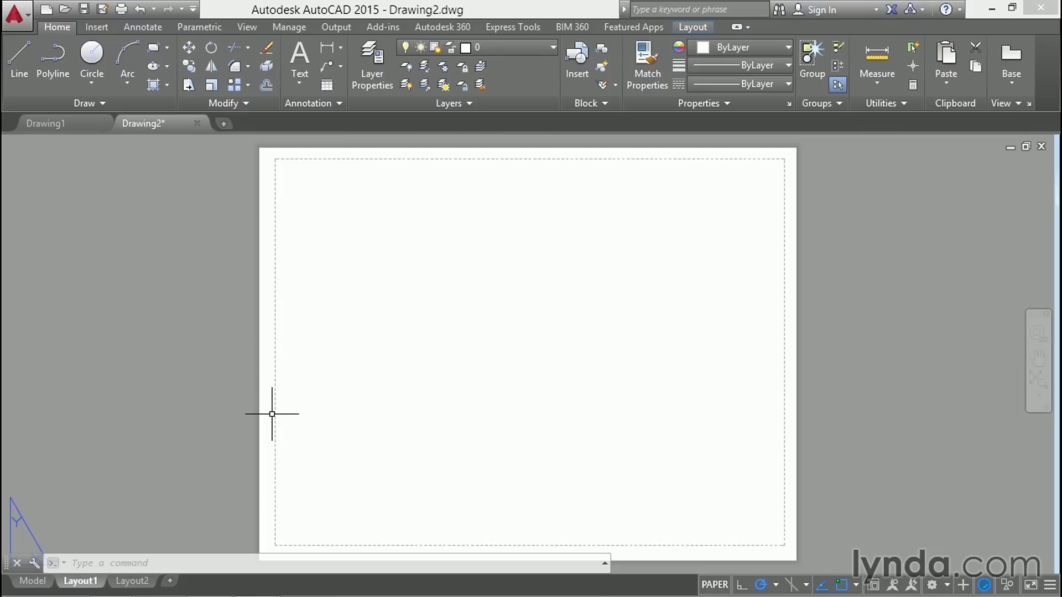
Add a new page setup named 'Arch D' through Layout1's Page Setup Manager.
right_click(87, 582)
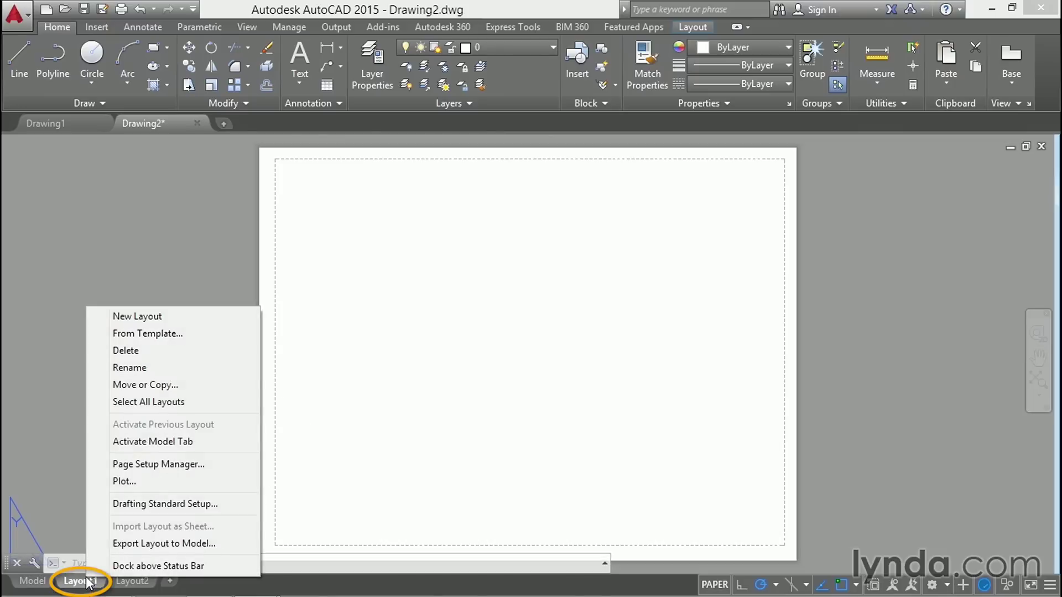
click(143, 468)
click(640, 254)
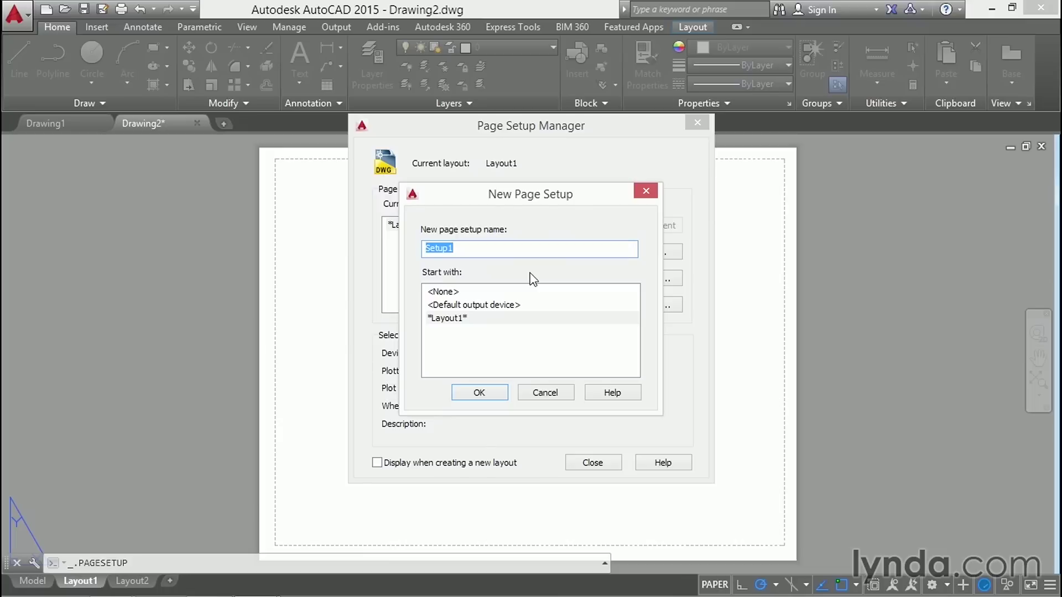
text(Arch D)
click(491, 393)
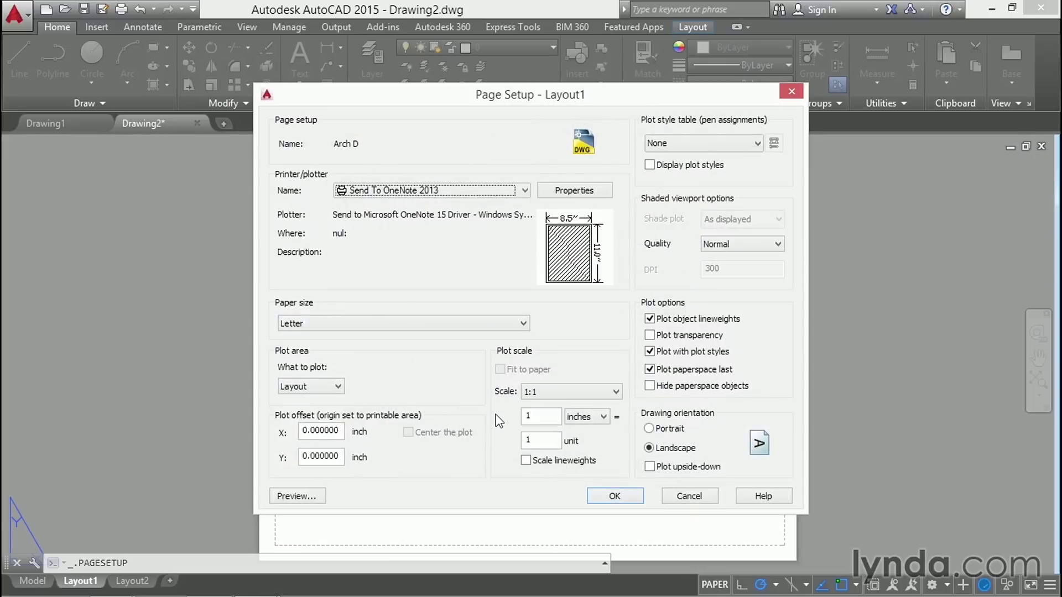
Set Arch D to DWF6 ePlot.pc3, ARCH D (36 x 24) paper and monochrome.ctb with plot styles displayed.
click(524, 190)
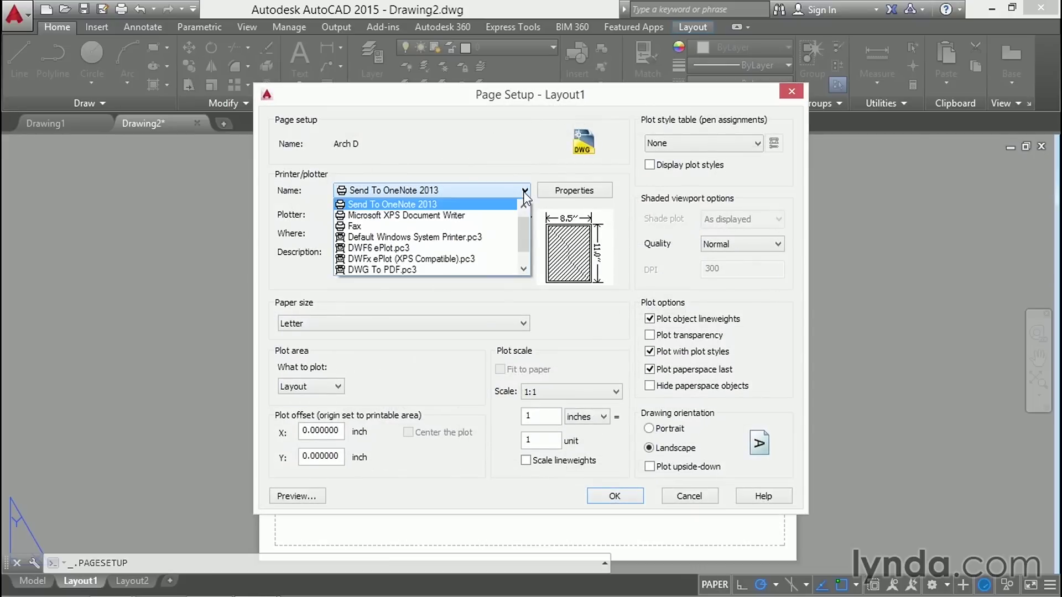
click(411, 250)
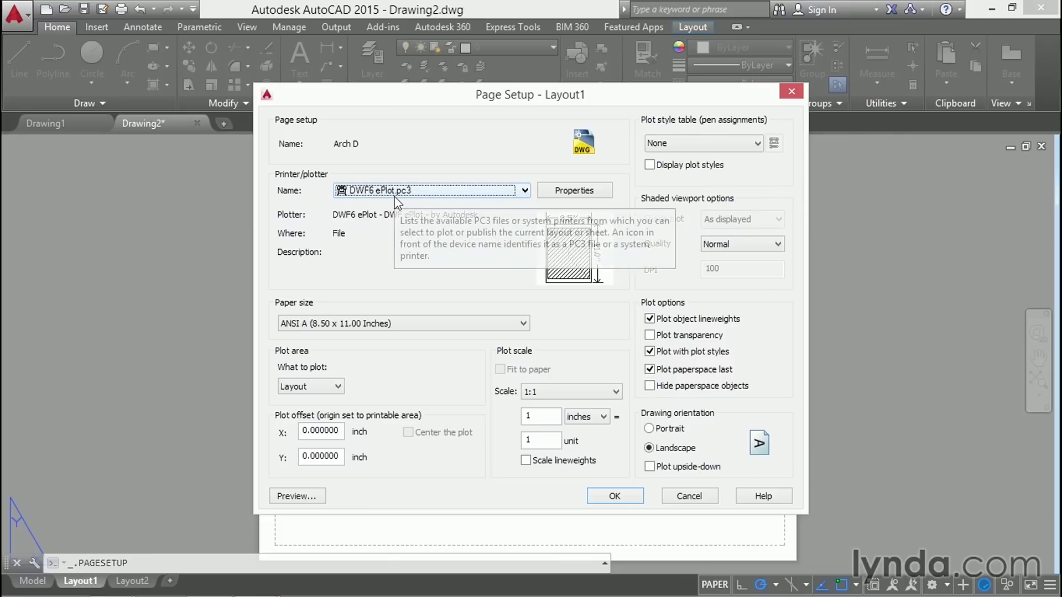
click(524, 324)
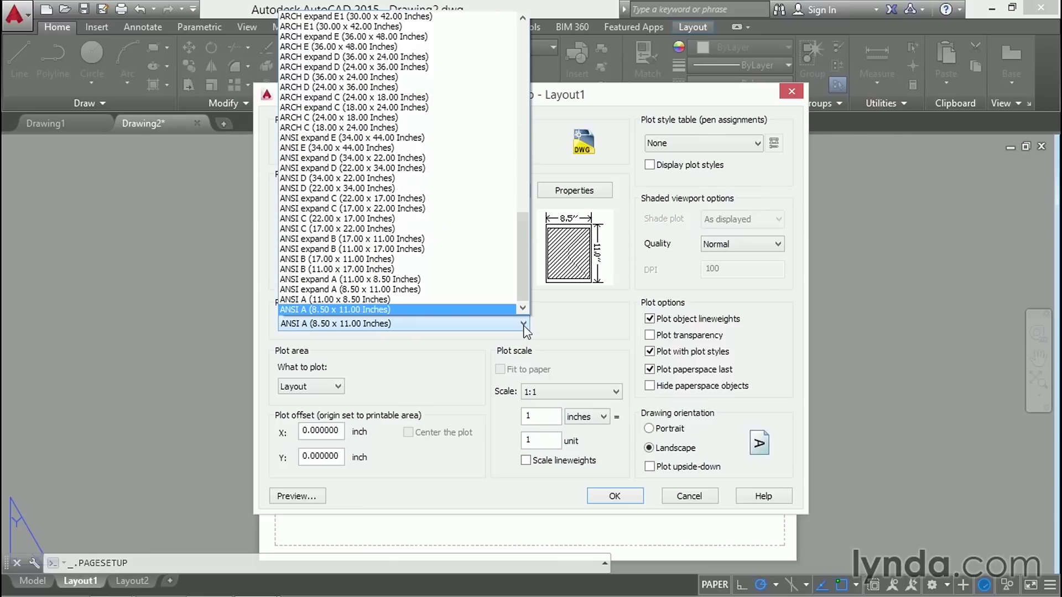
click(298, 78)
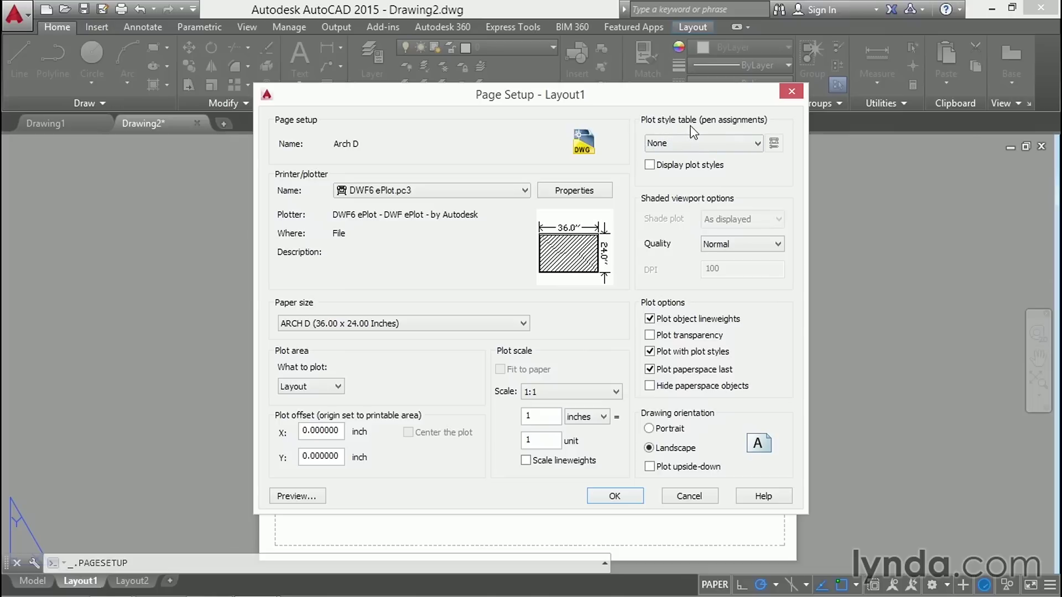
click(750, 144)
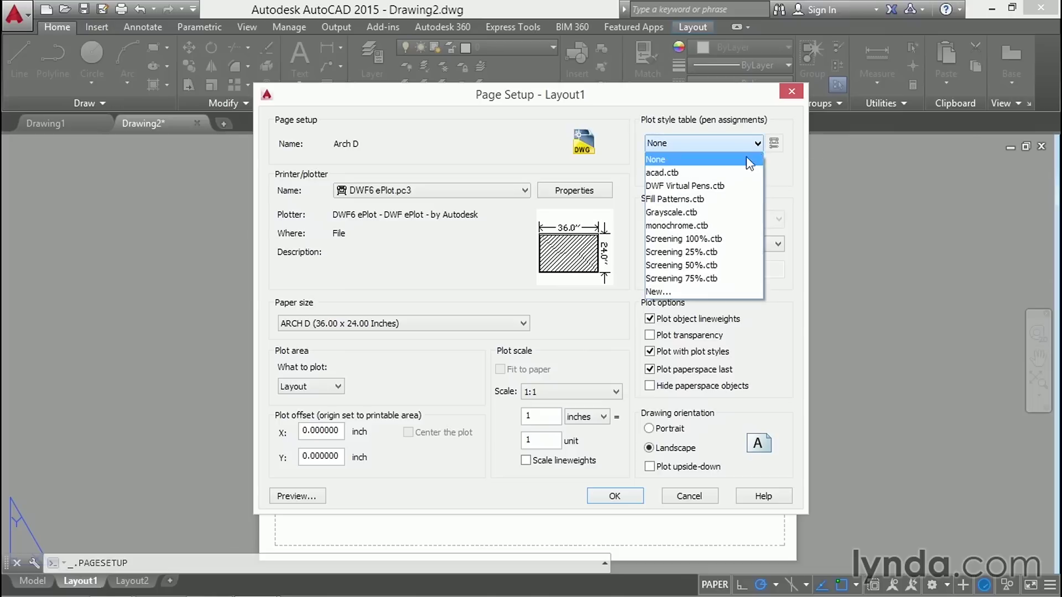
click(668, 225)
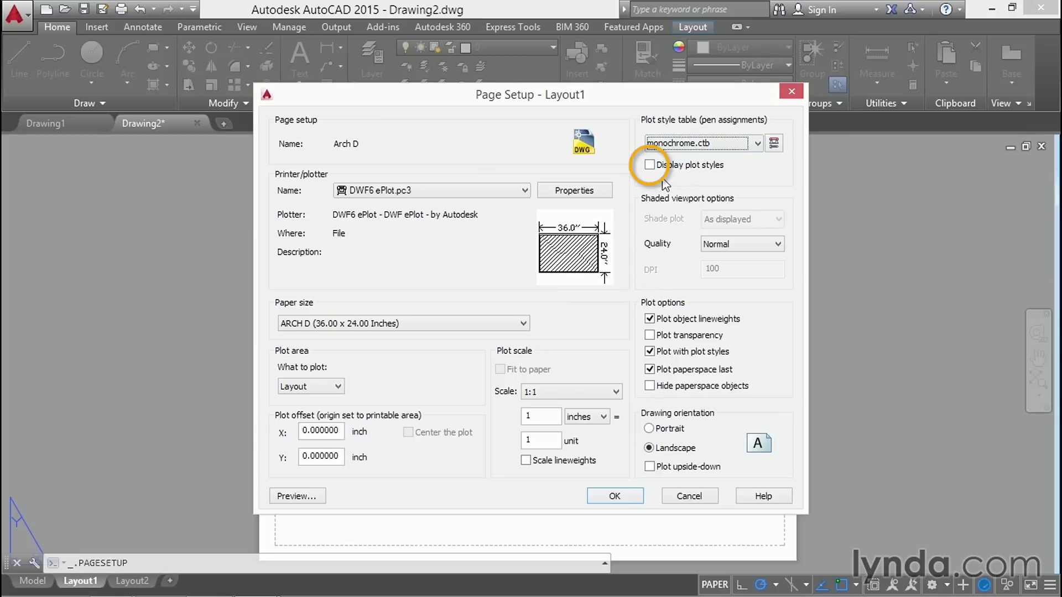
click(650, 165)
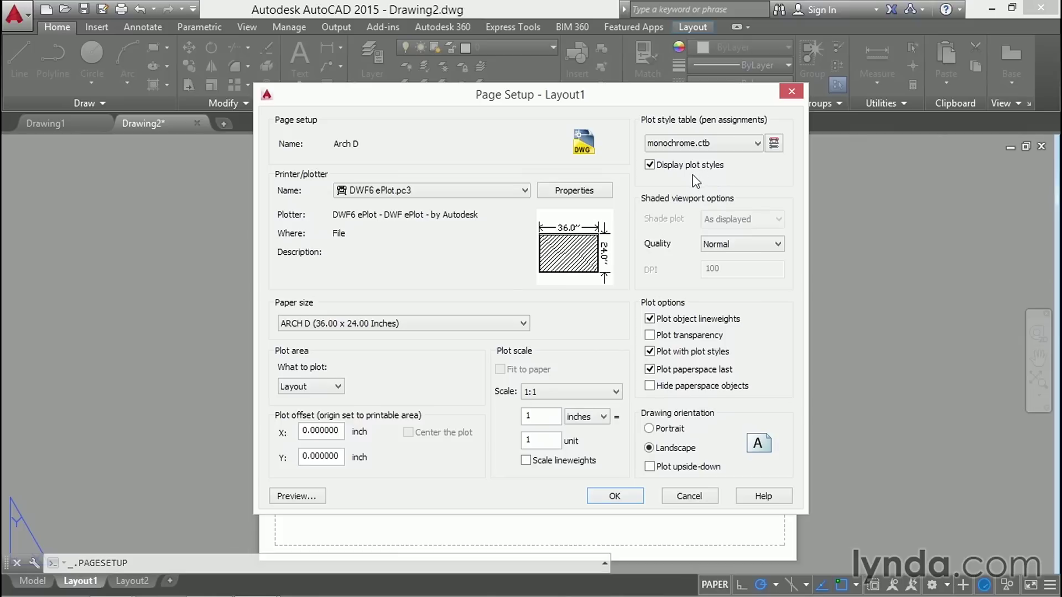
Confirm the Arch D settings, set Arch D current for Layout1 and close the manager.
click(600, 499)
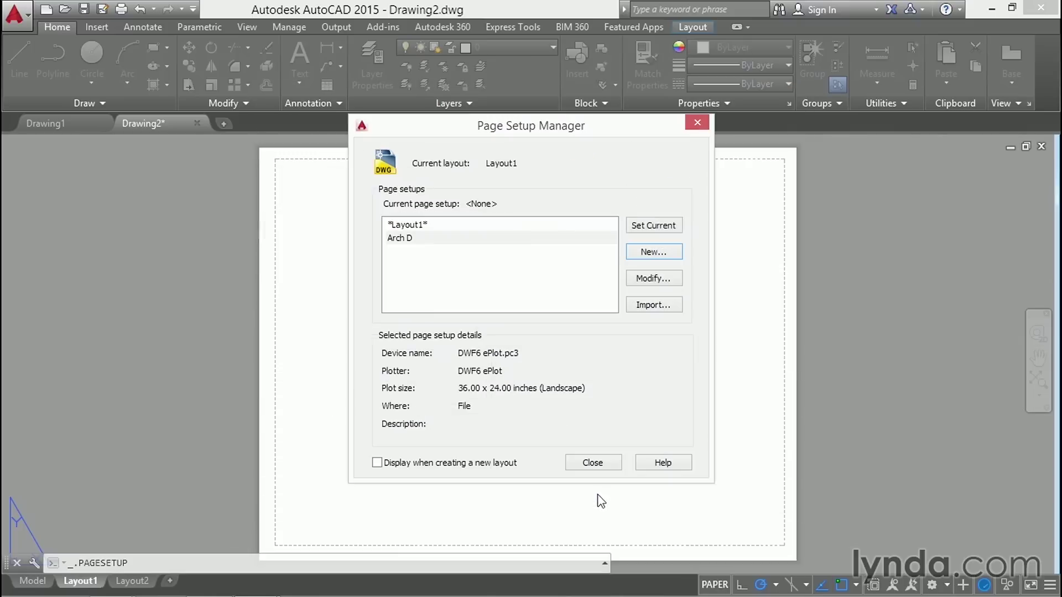
double_click(416, 238)
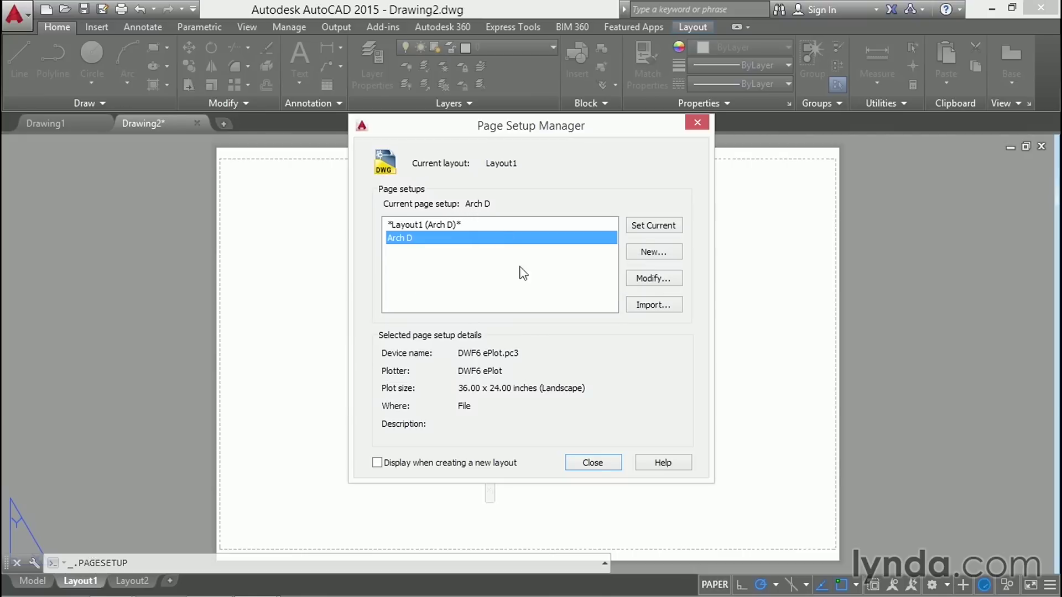
click(592, 464)
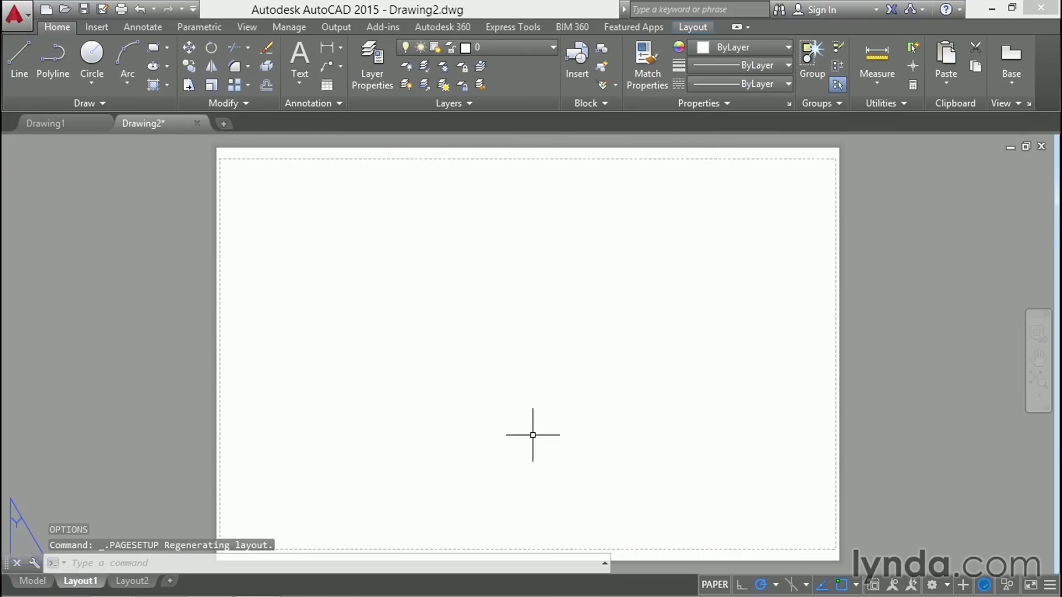
middle_drag(440, 408, 434, 400)
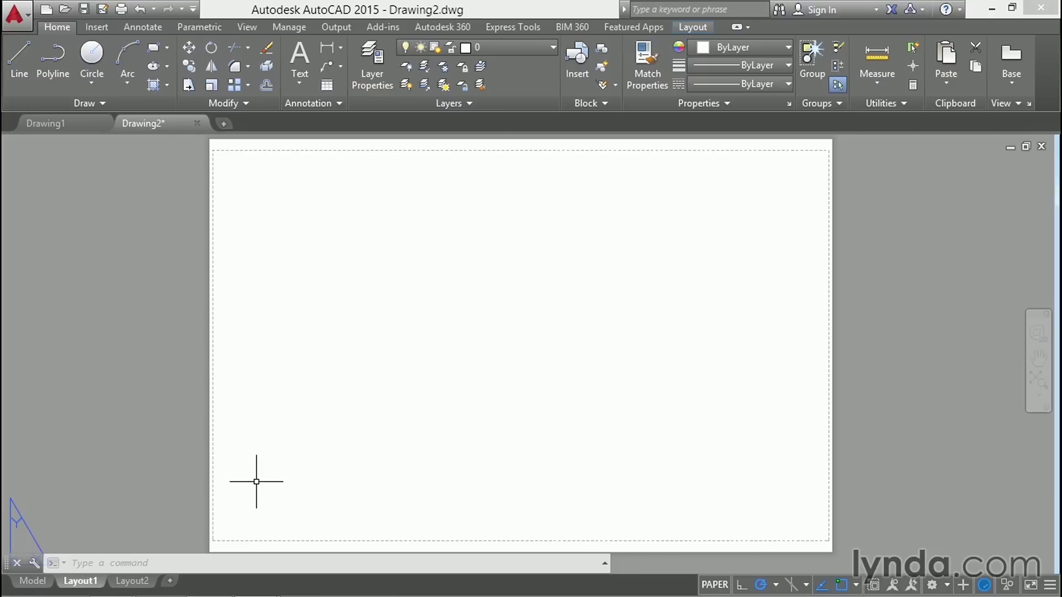
Create a new layer named Border and make it the current layer.
text(LA)
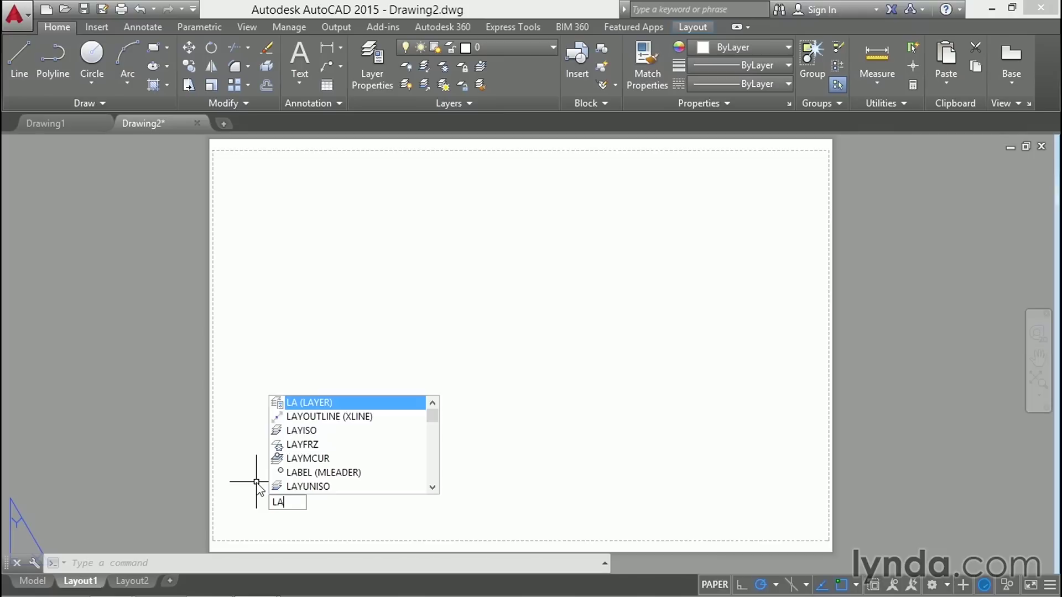
key(Return)
click(173, 198)
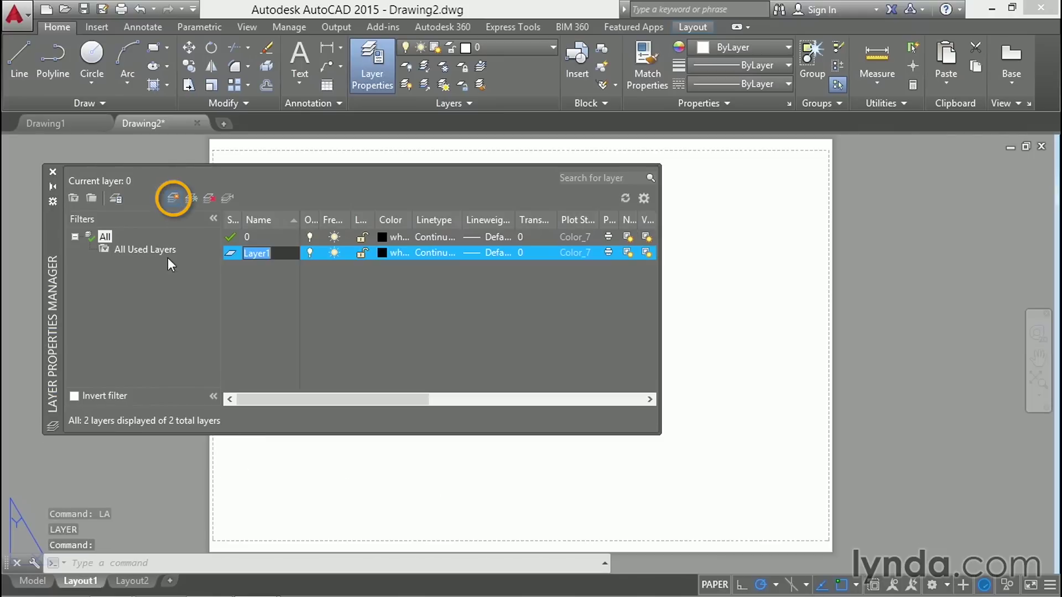
text(Border)
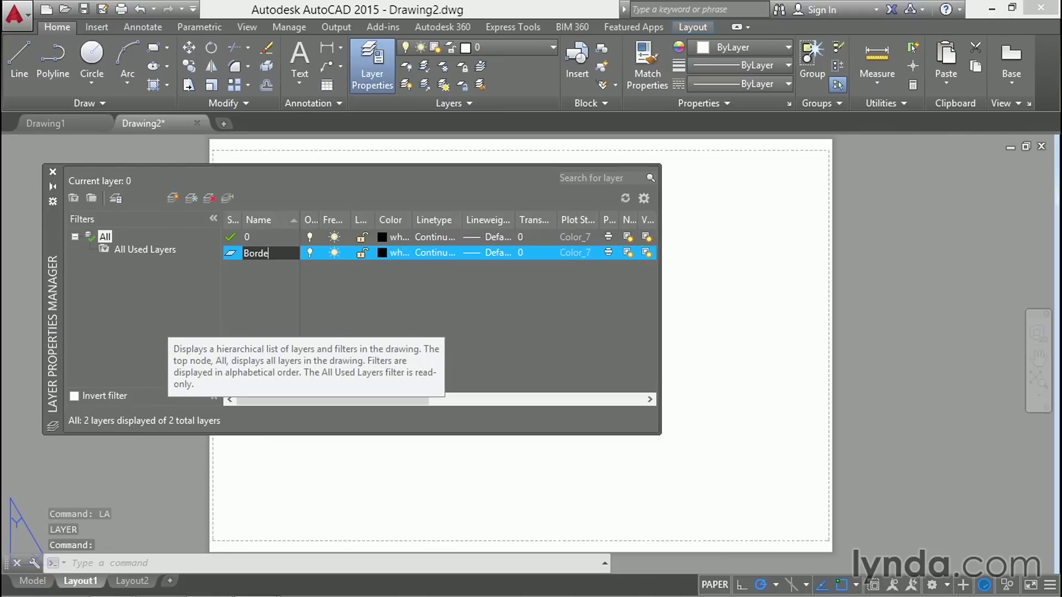
click(231, 253)
double_click(231, 252)
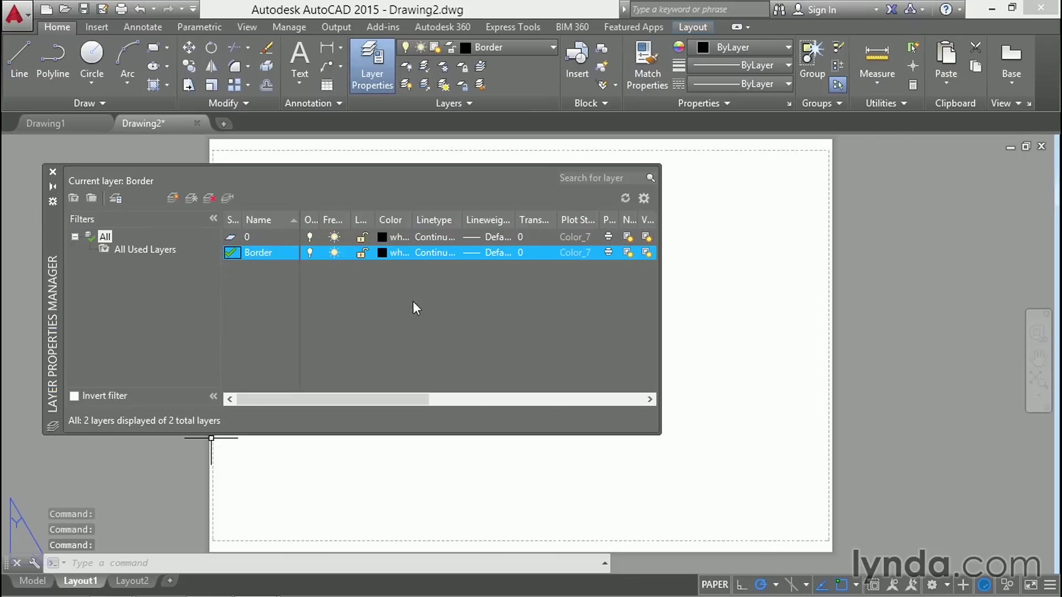
Assign Border a 0.70 mm lineweight and close the Layer Properties Manager.
click(473, 253)
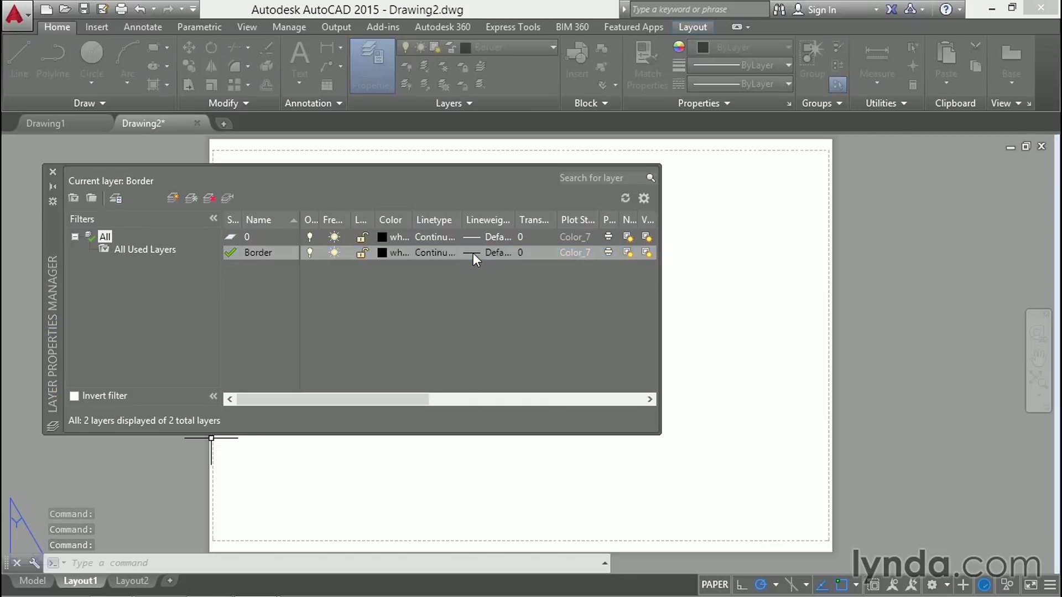
drag(615, 247, 612, 283)
click(474, 302)
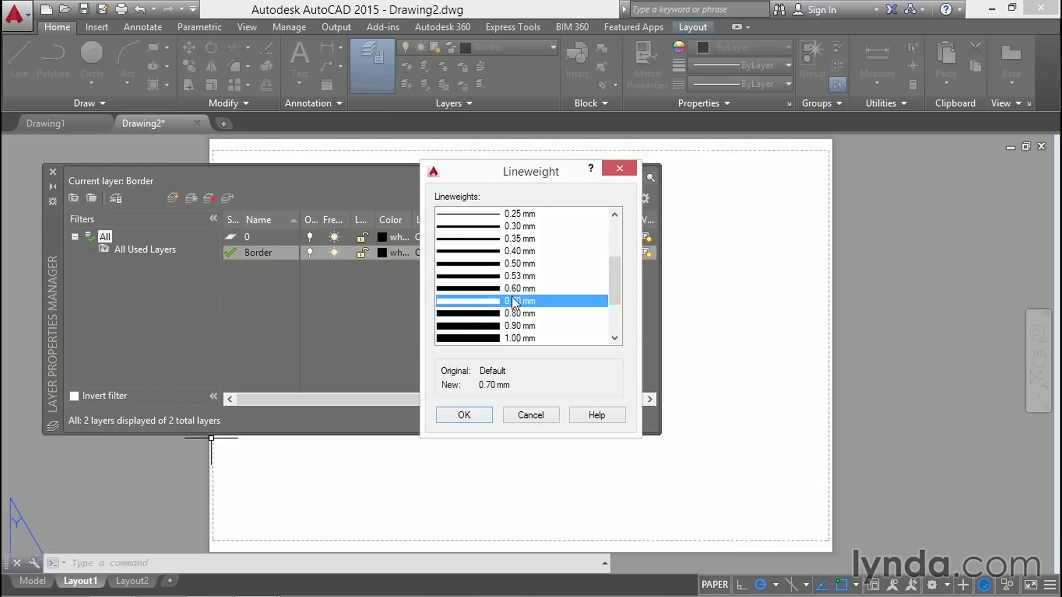
click(459, 416)
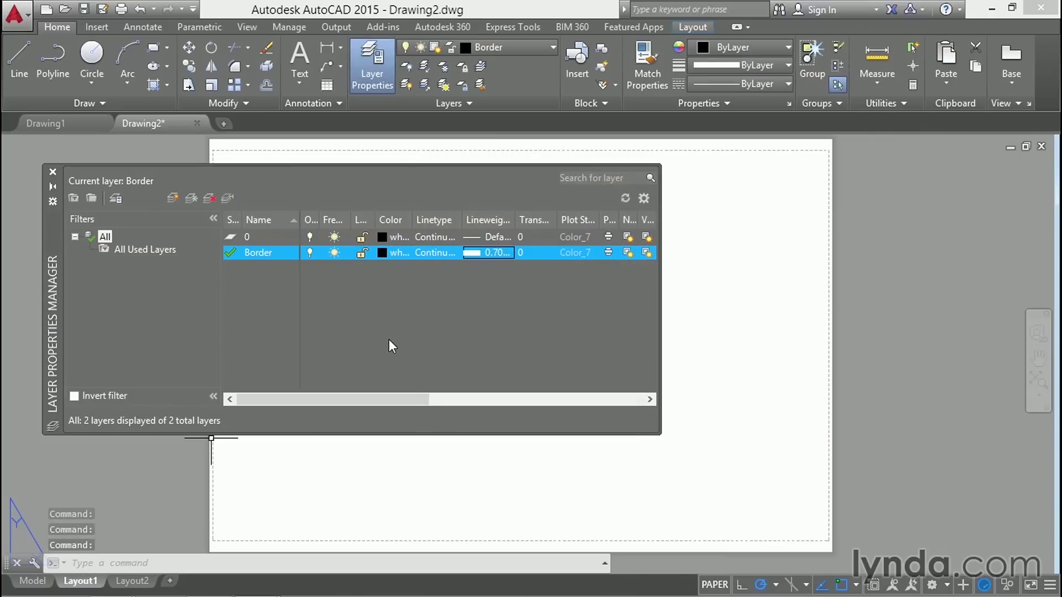
click(53, 173)
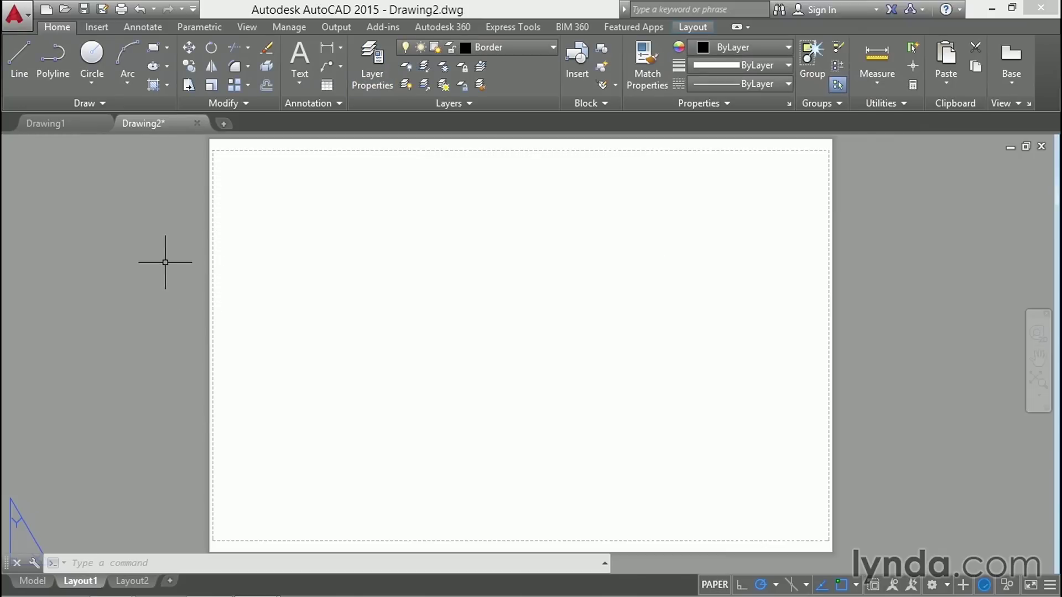
Begin a rectangle at the sheet's top-left corner with opposite corner entered as 36, -24.
click(153, 47)
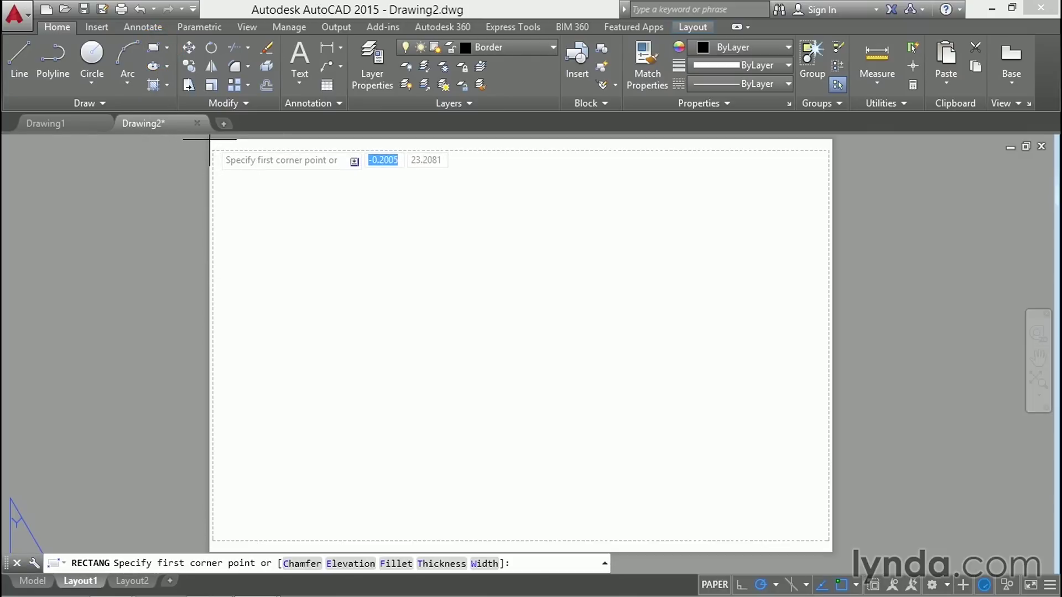
click(209, 139)
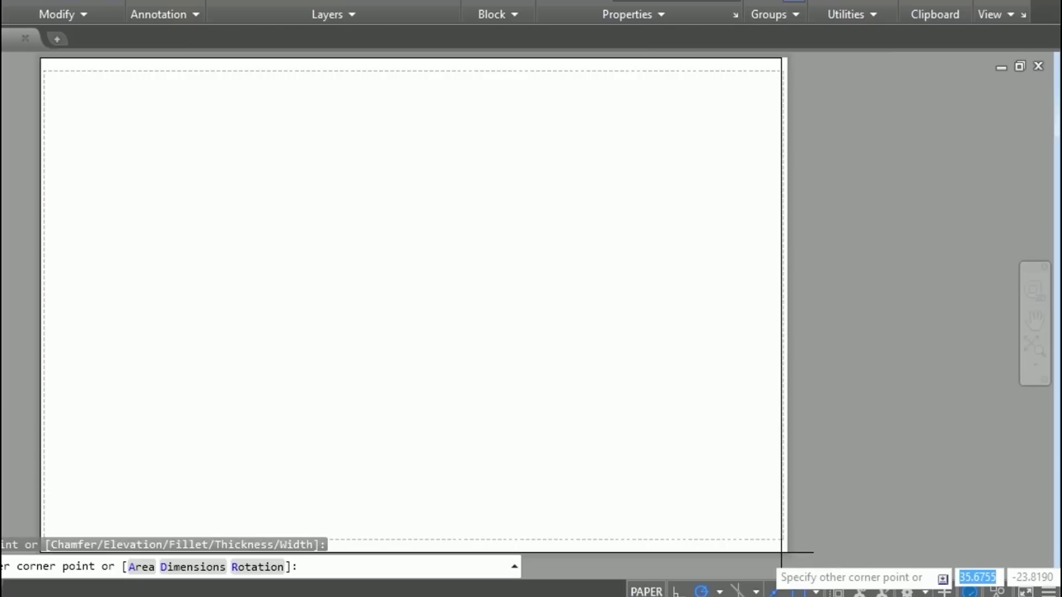
text(36)
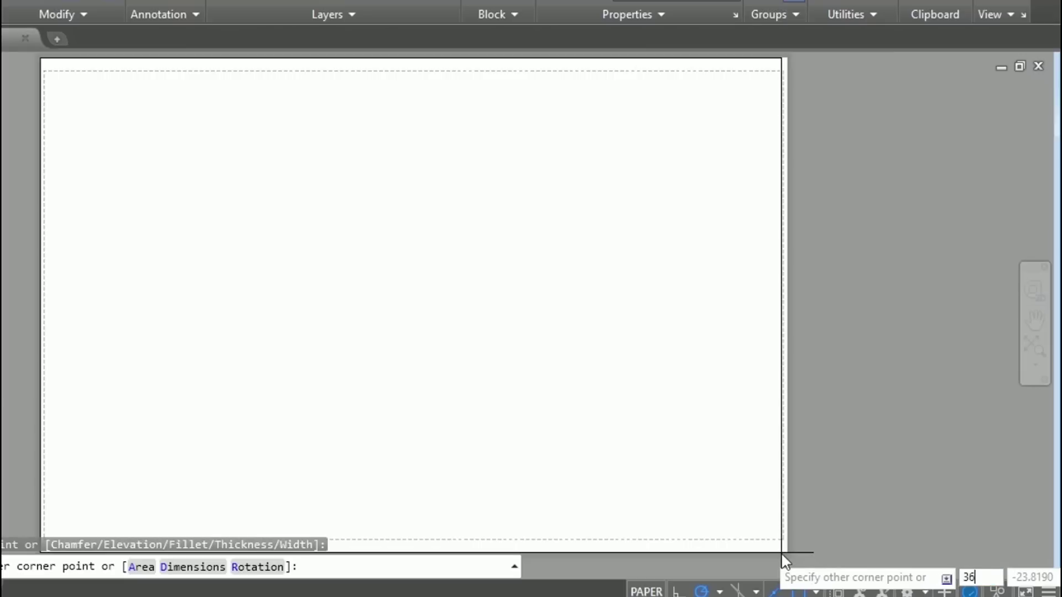
key(Tab)
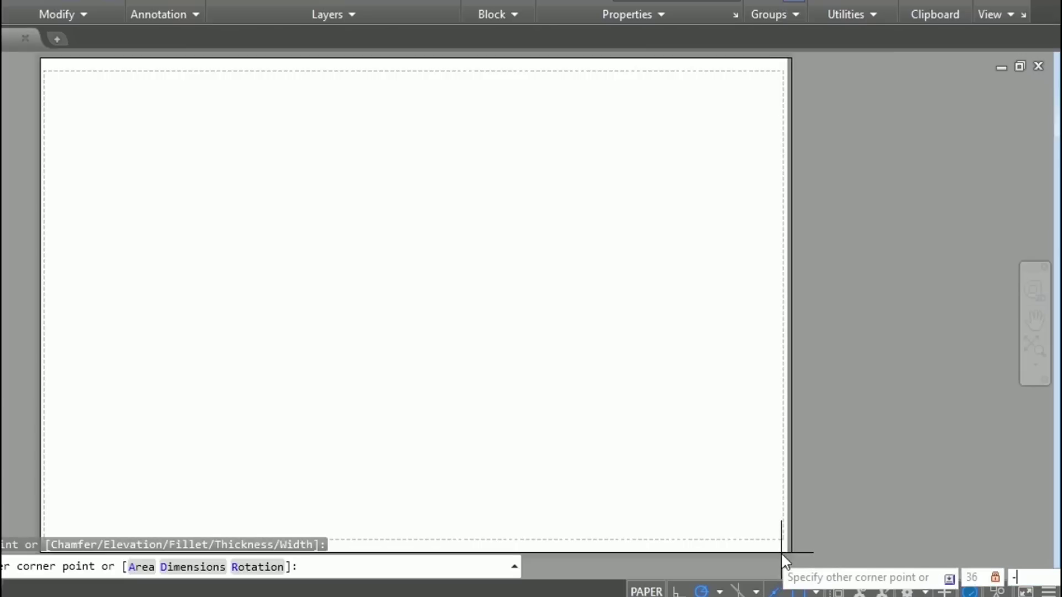
text(-24)
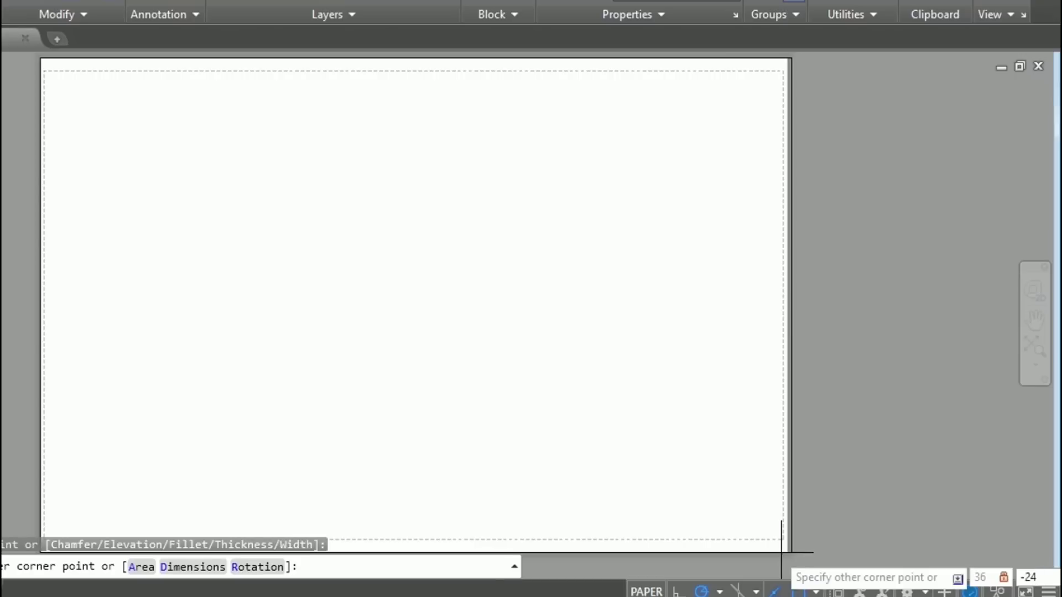
Finish the 36 x 24 rectangle and move the viewport frame to a new spot.
key(Return)
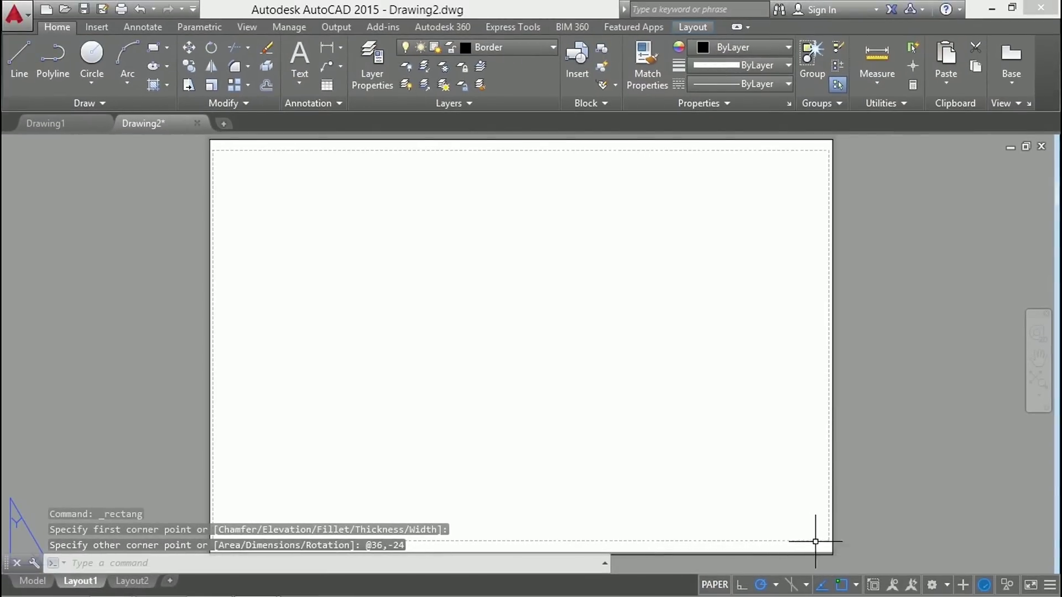
middle_drag(724, 526, 693, 489)
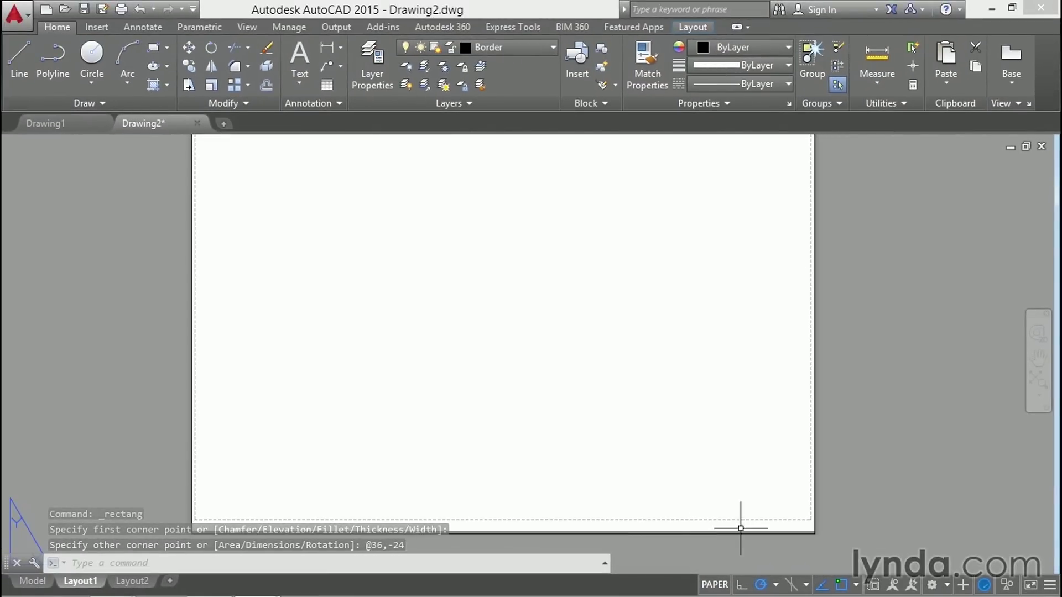
text(m)
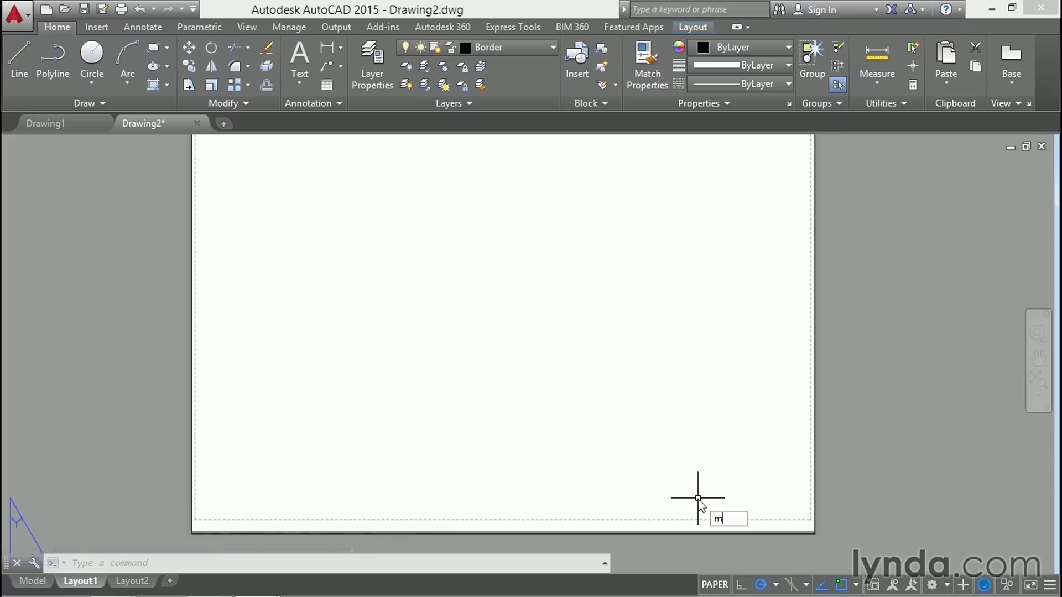
key(Return)
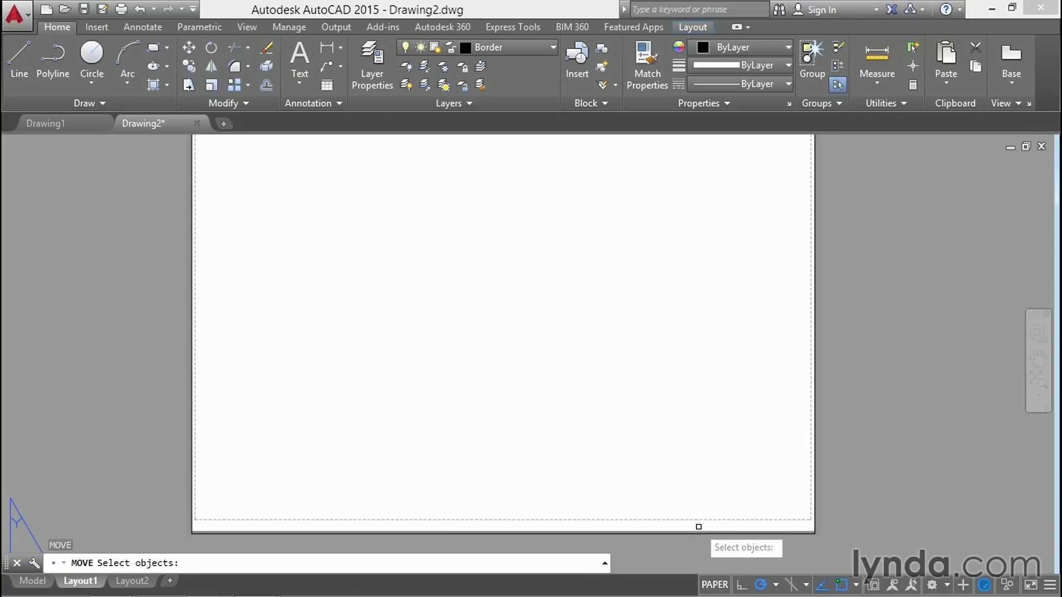
click(699, 526)
key(Return)
click(656, 469)
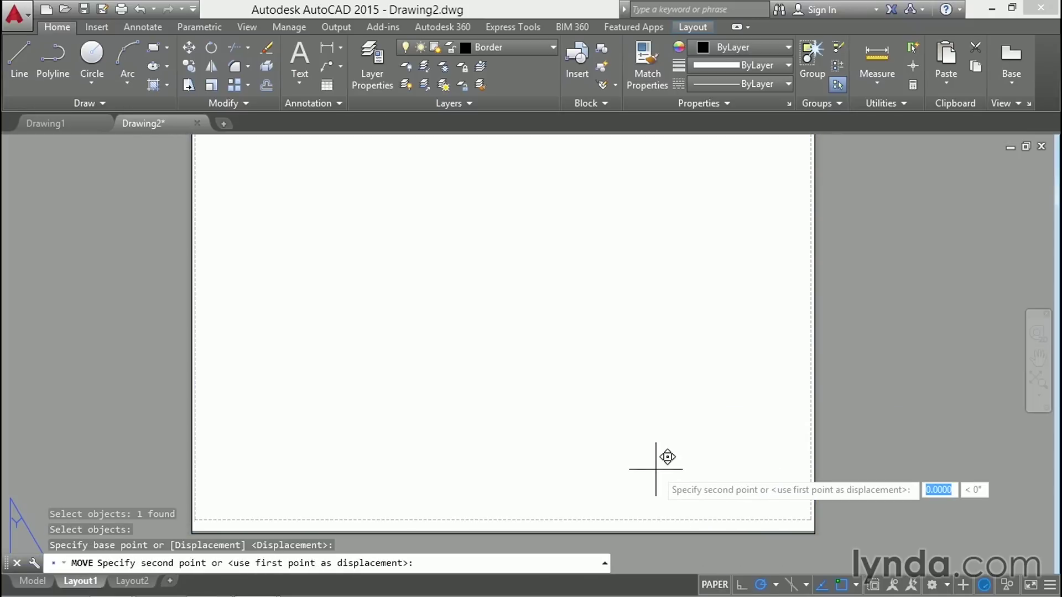
click(655, 456)
middle_drag(569, 351, 612, 367)
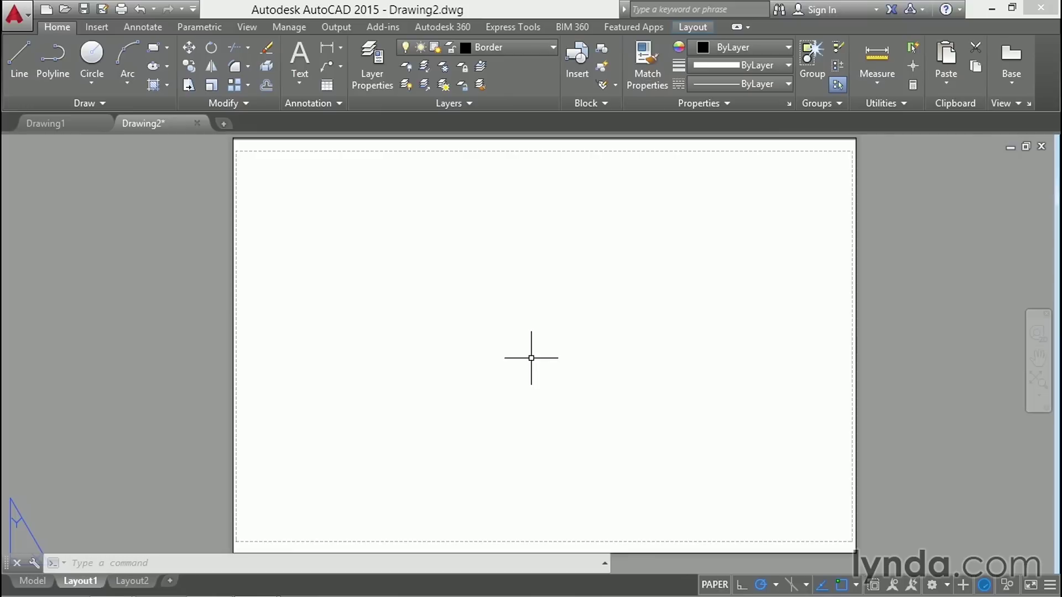
Offset the sheet-edge rectangle 0.75 inward, then delete the original outer rectangle.
text(O)
key(Return)
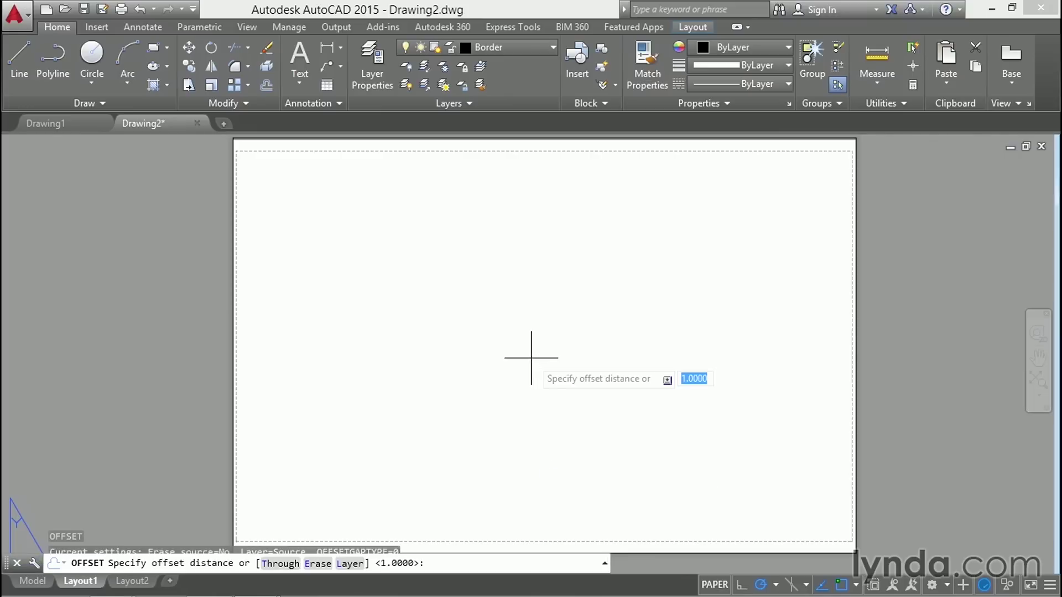
text(.)
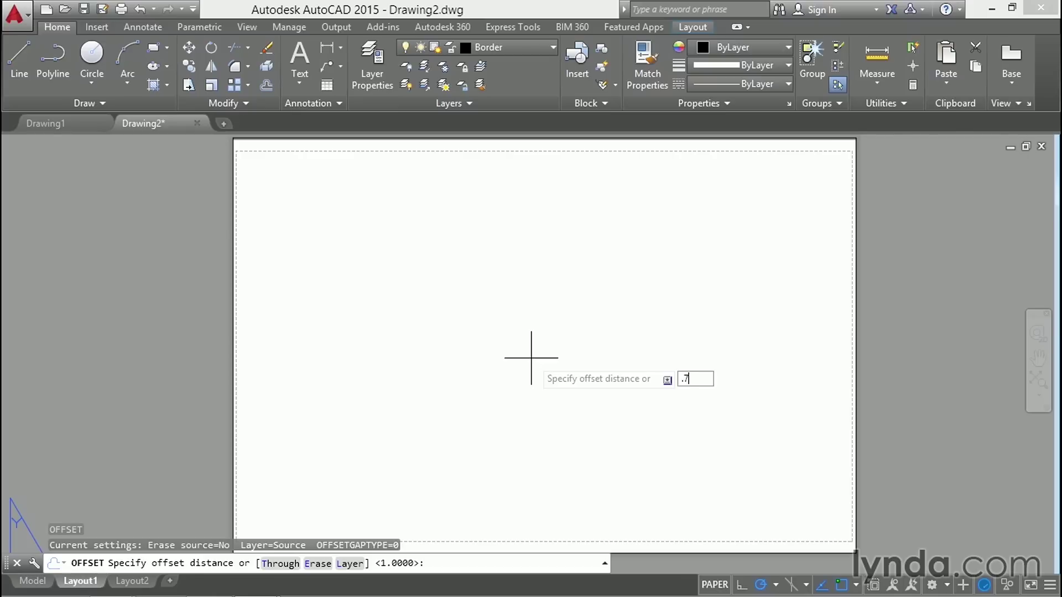
text(75)
key(Return)
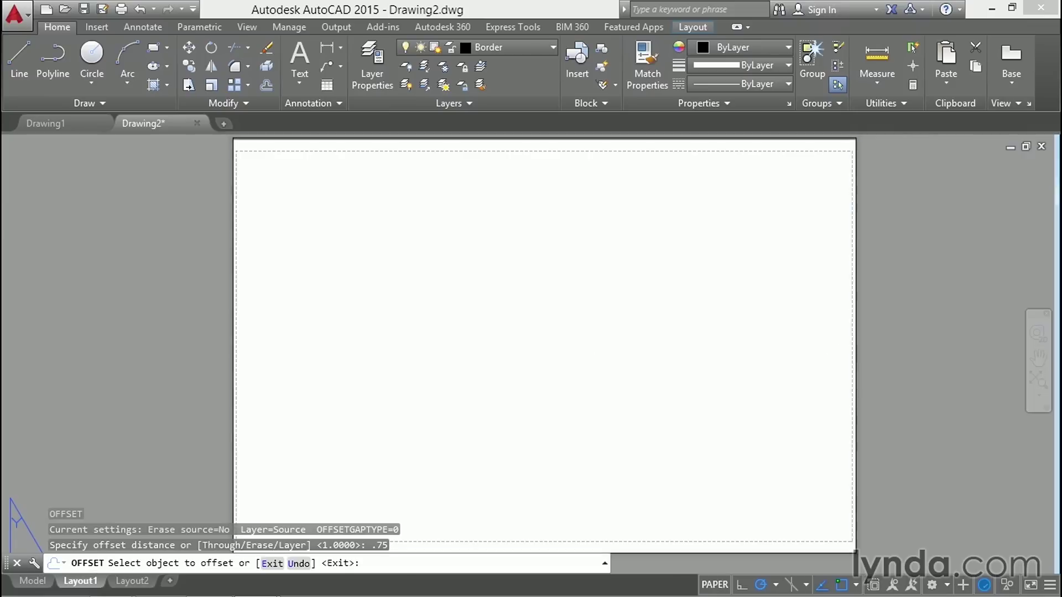
click(852, 354)
click(681, 350)
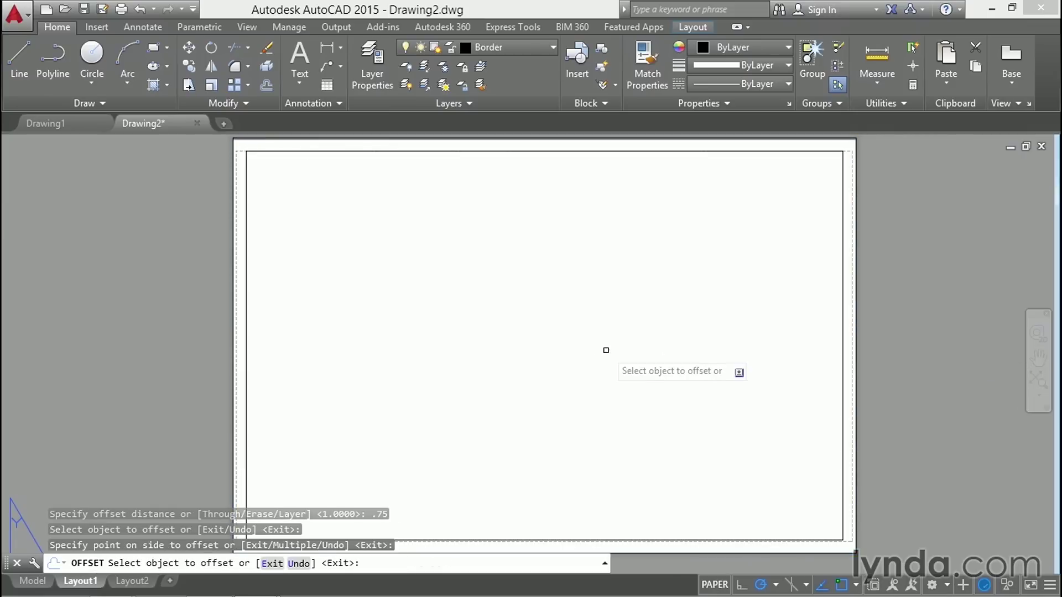
key(Return)
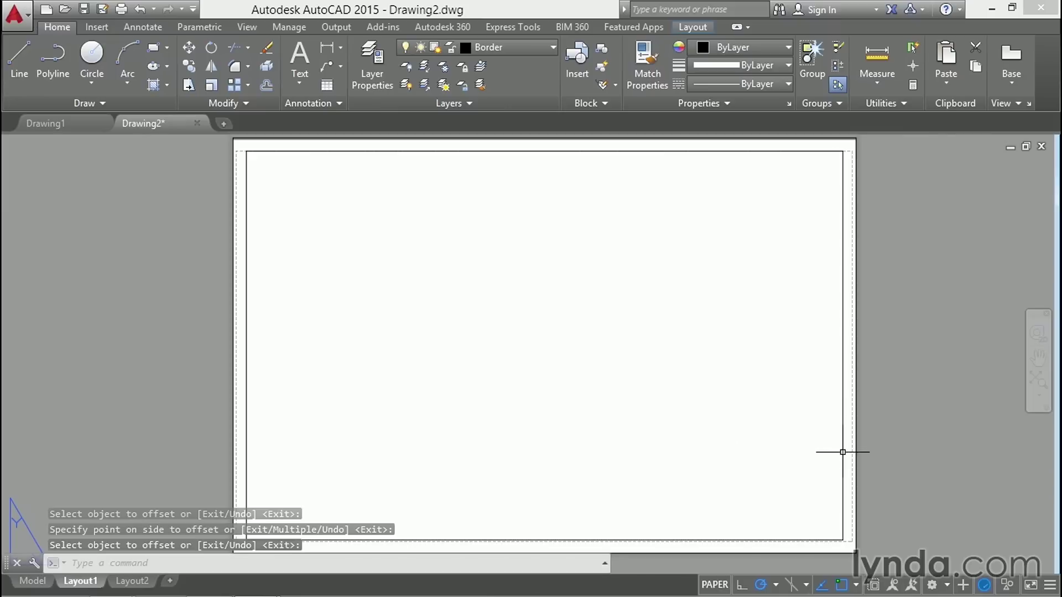
click(856, 458)
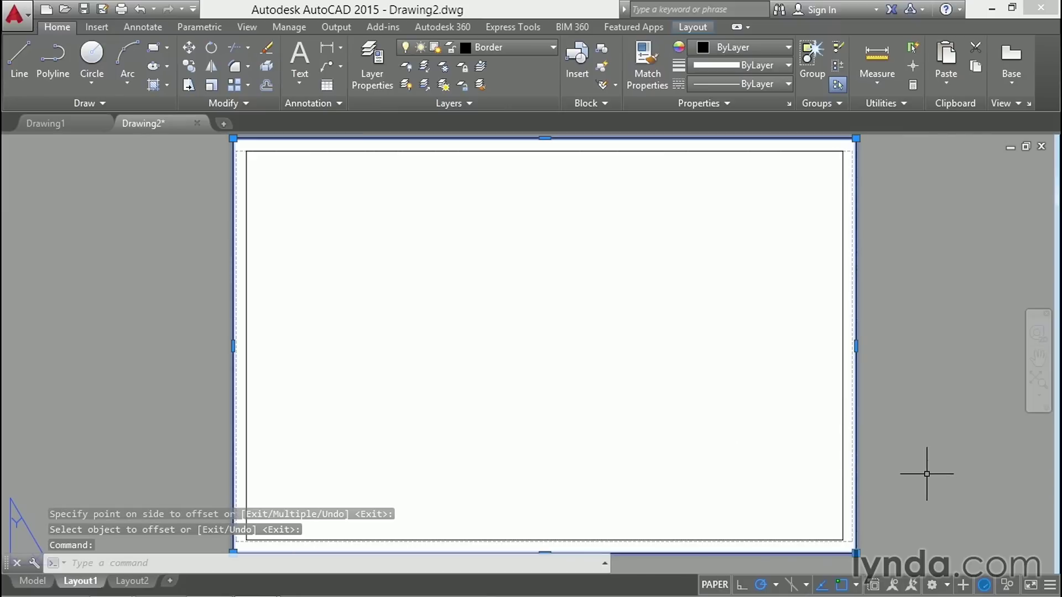
key(Delete)
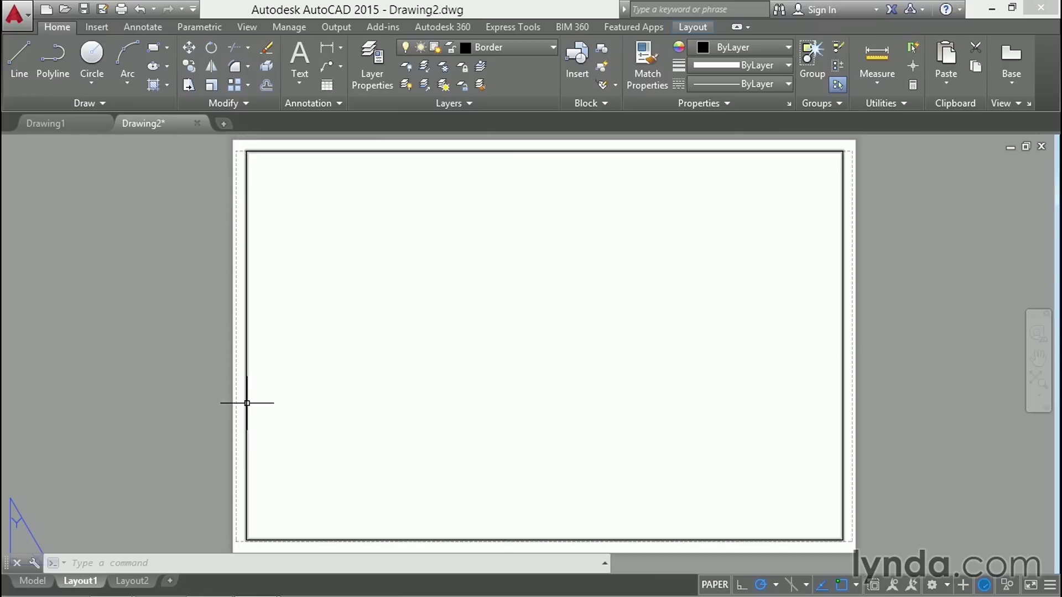
middle_drag(612, 431, 597, 443)
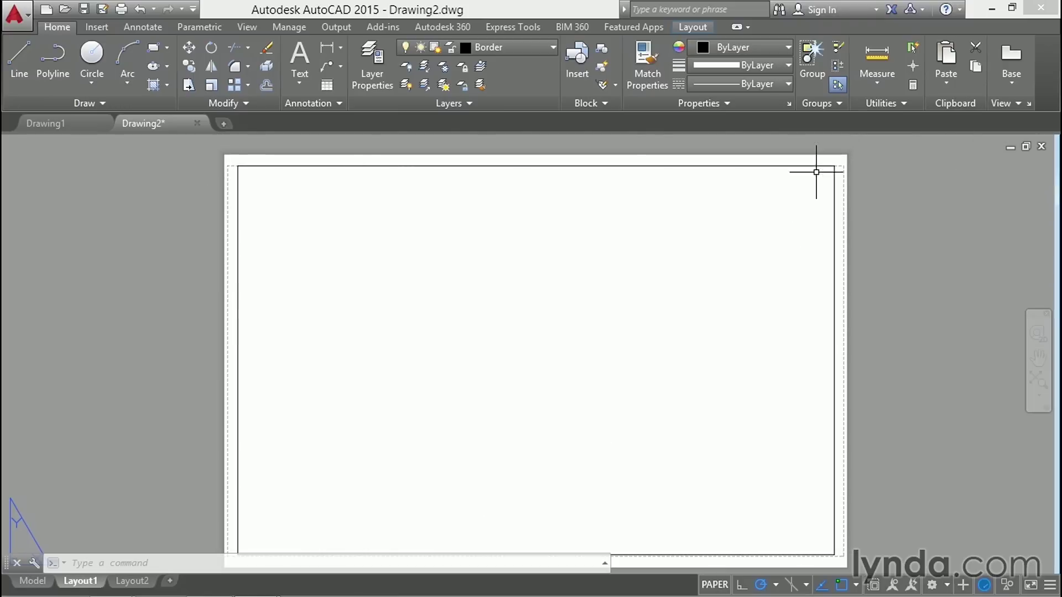
middle_drag(756, 246, 748, 215)
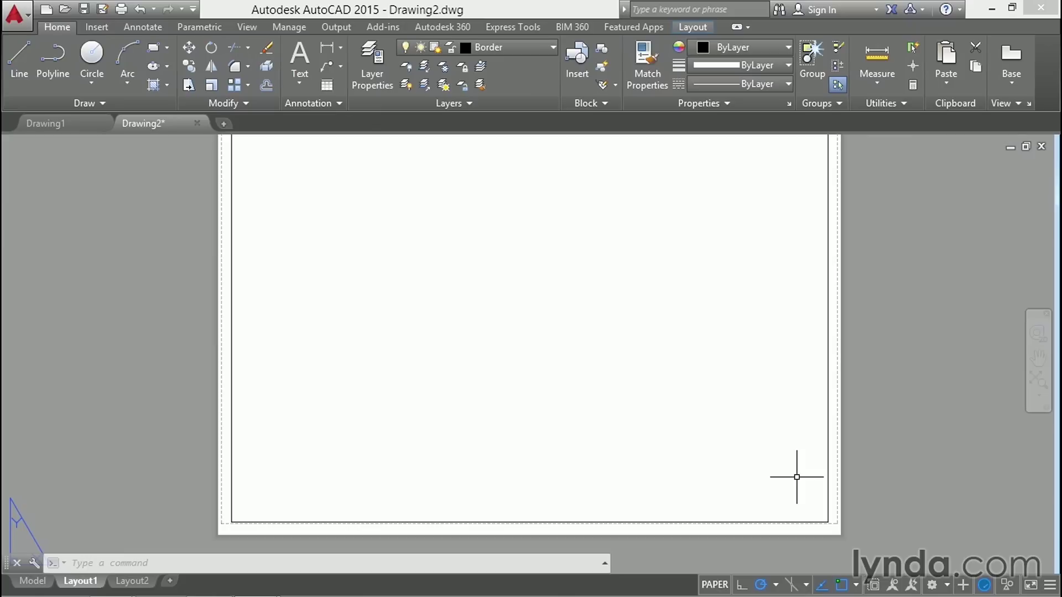
text(m)
key(Return)
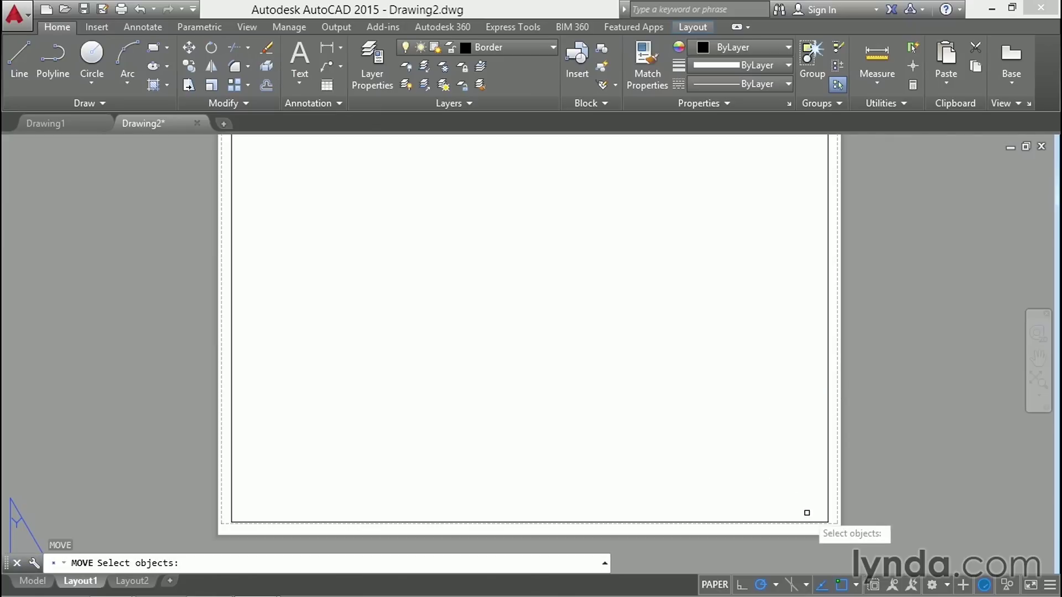
click(808, 520)
key(Return)
click(777, 447)
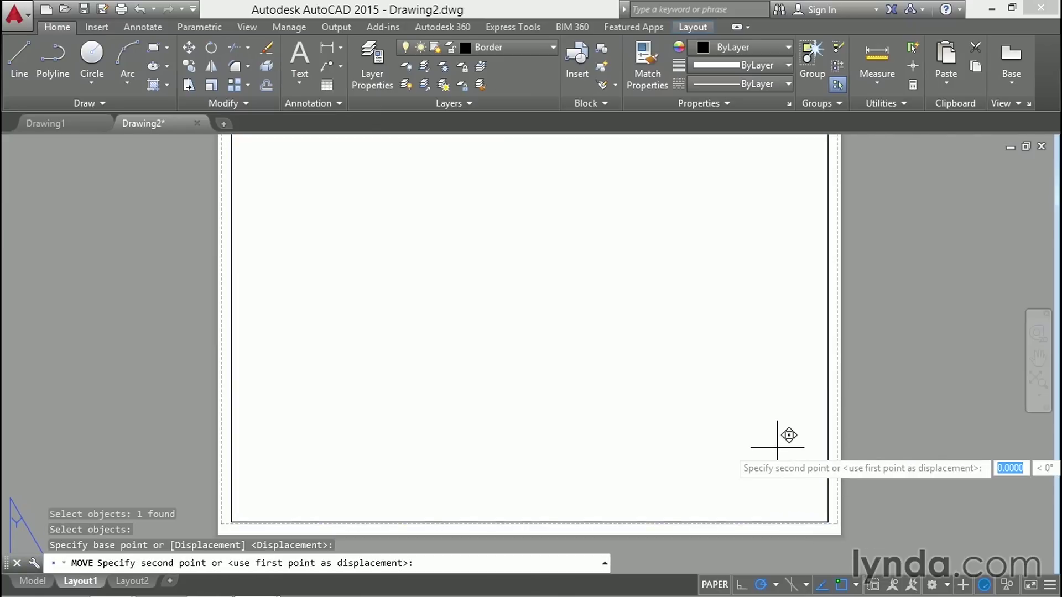
click(777, 448)
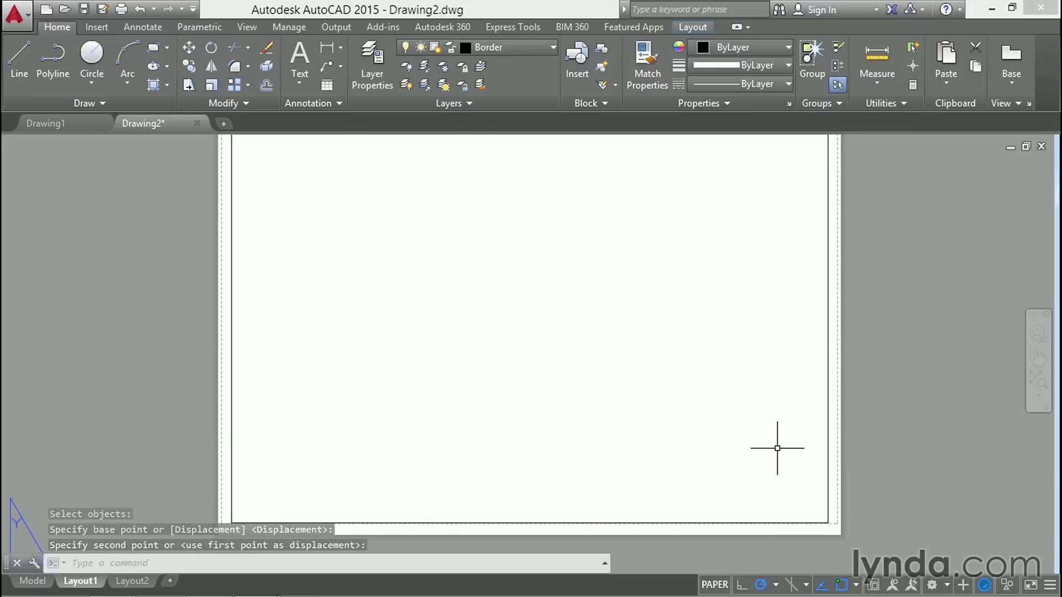
middle_drag(739, 217, 737, 232)
scroll(806, 154, up, 2)
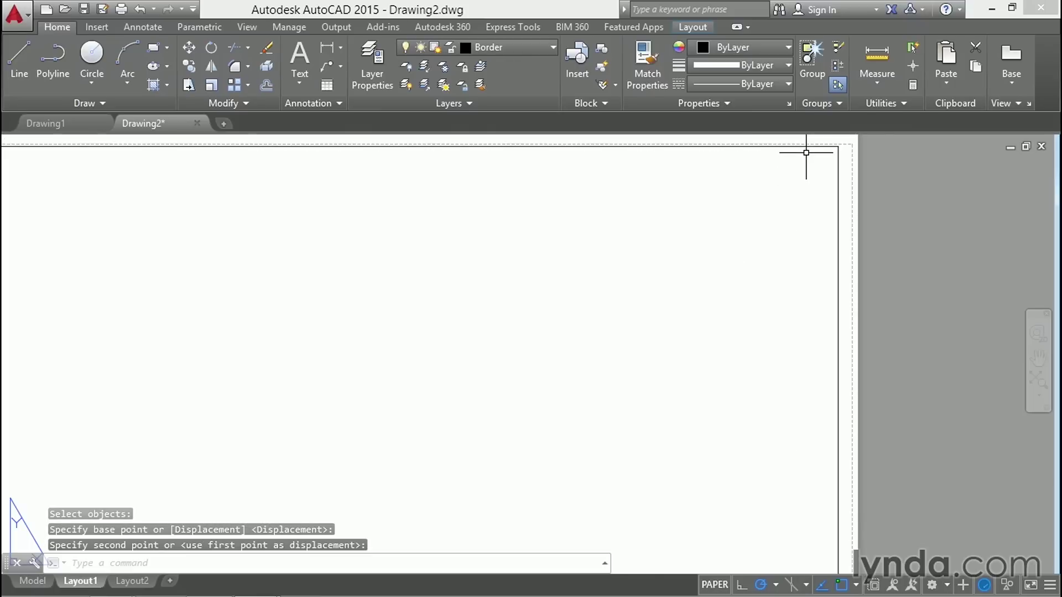
scroll(806, 153, up, 1)
middle_drag(825, 161, 775, 209)
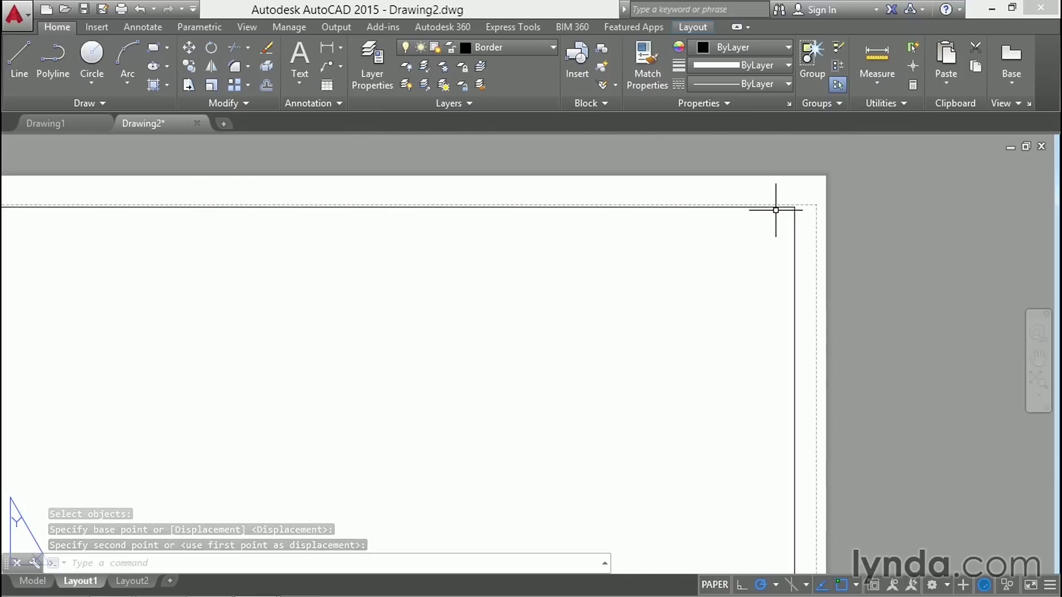
middle_drag(572, 420, 568, 483)
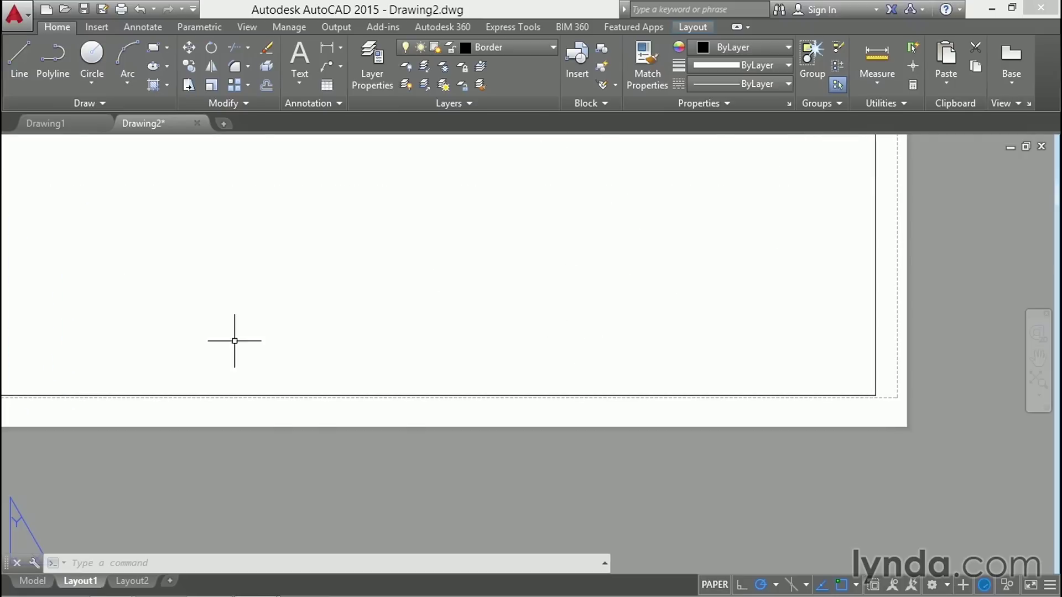
middle_drag(235, 341, 765, 365)
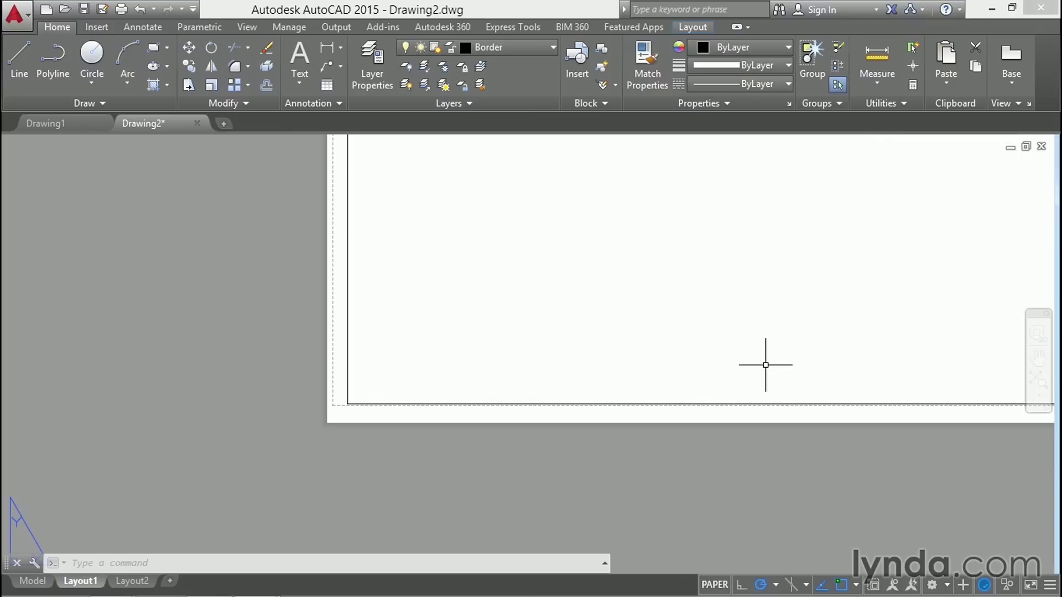
middle_click(415, 363)
middle_click(415, 363)
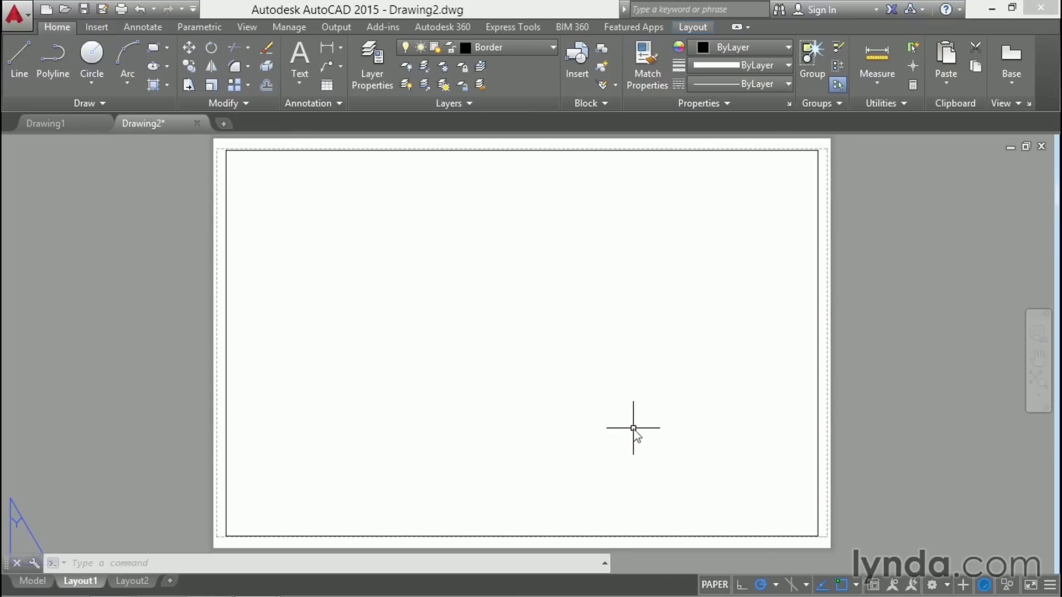
Explode the border rectangle into separate lines with X.
text(X)
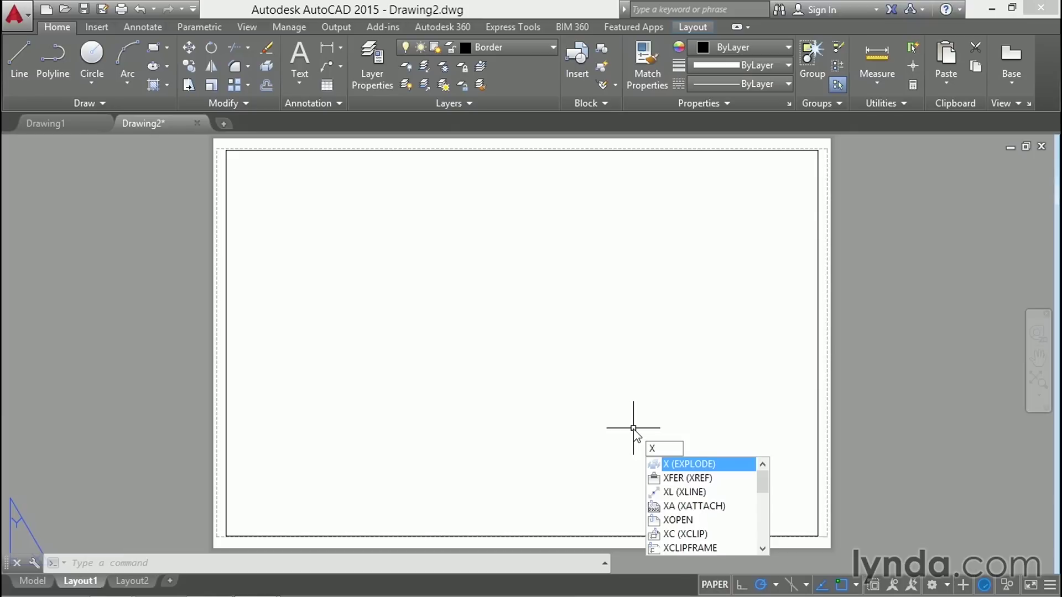
key(Return)
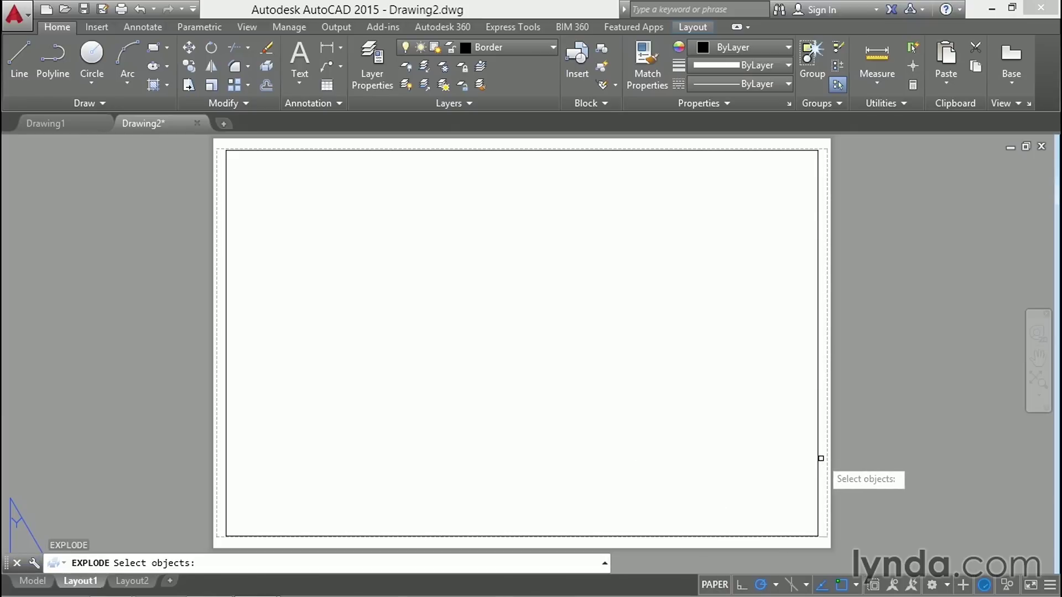
click(818, 457)
key(Return)
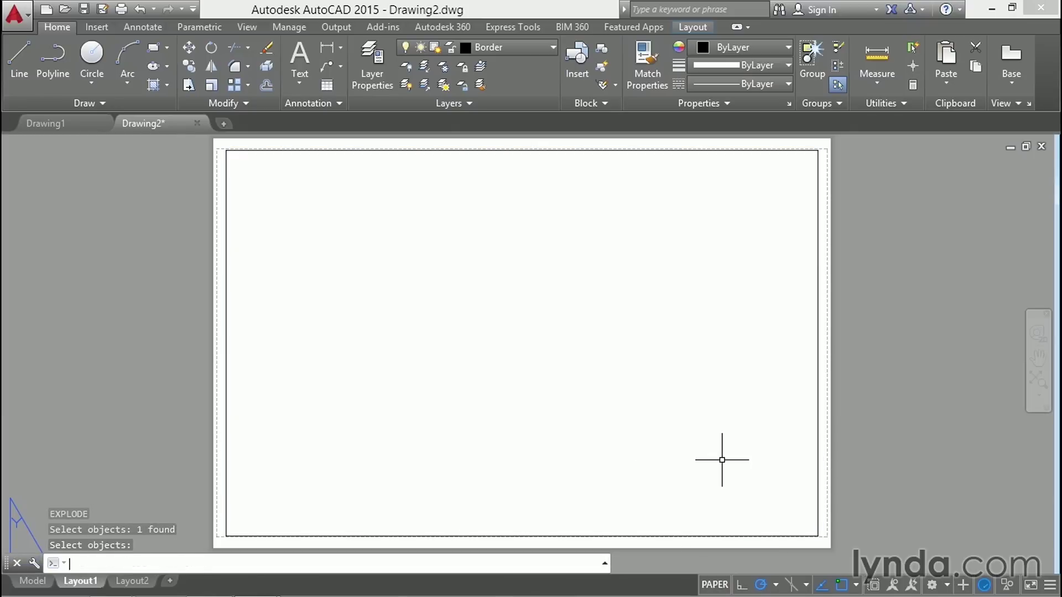
Offset the border's right line 3 inward to form the title block strip.
text(O)
key(Return)
text(3)
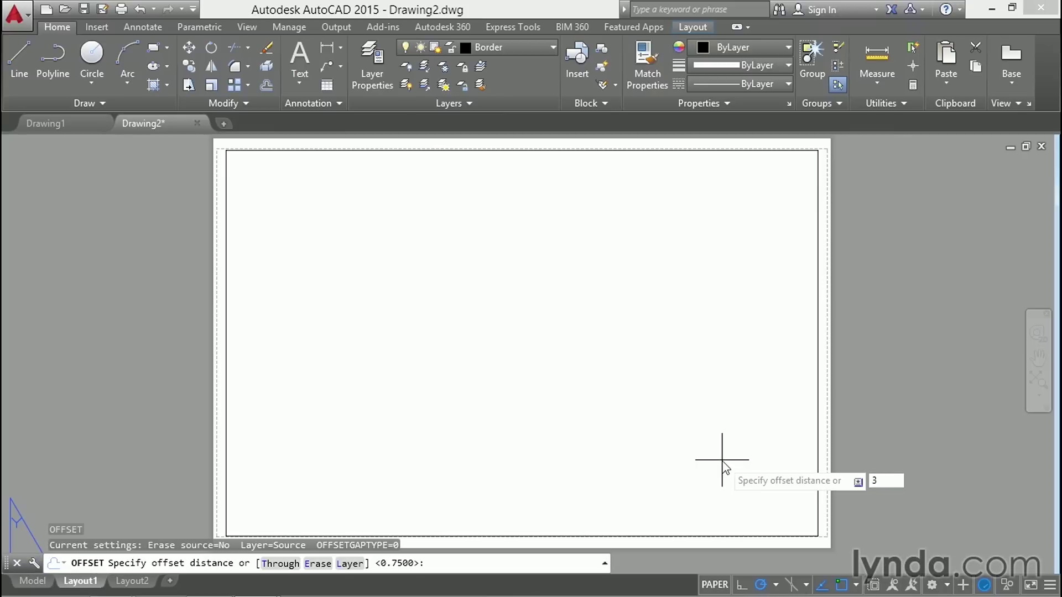
key(Return)
click(818, 470)
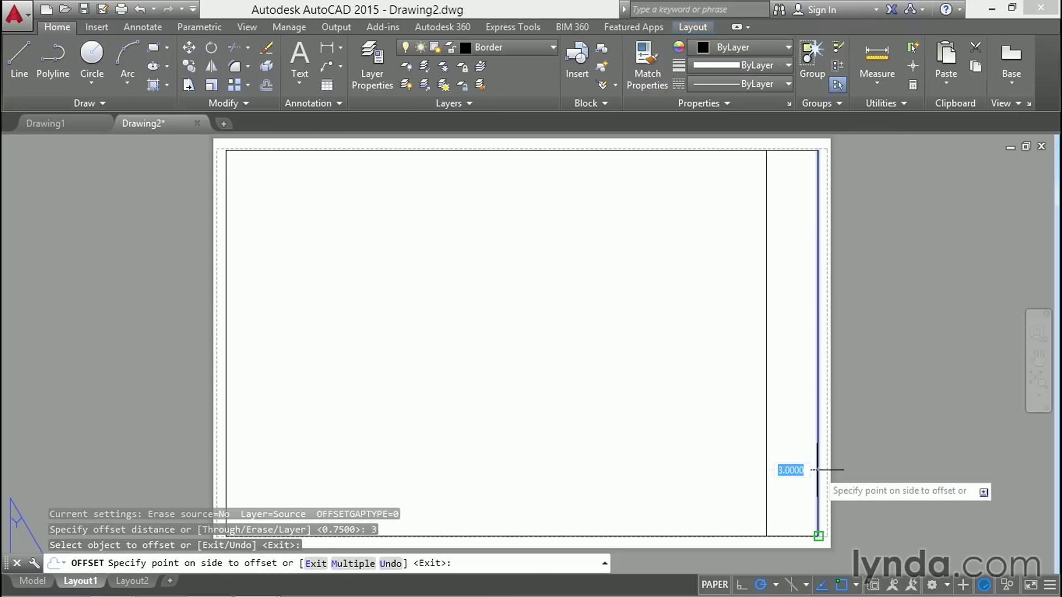
click(749, 467)
key(Return)
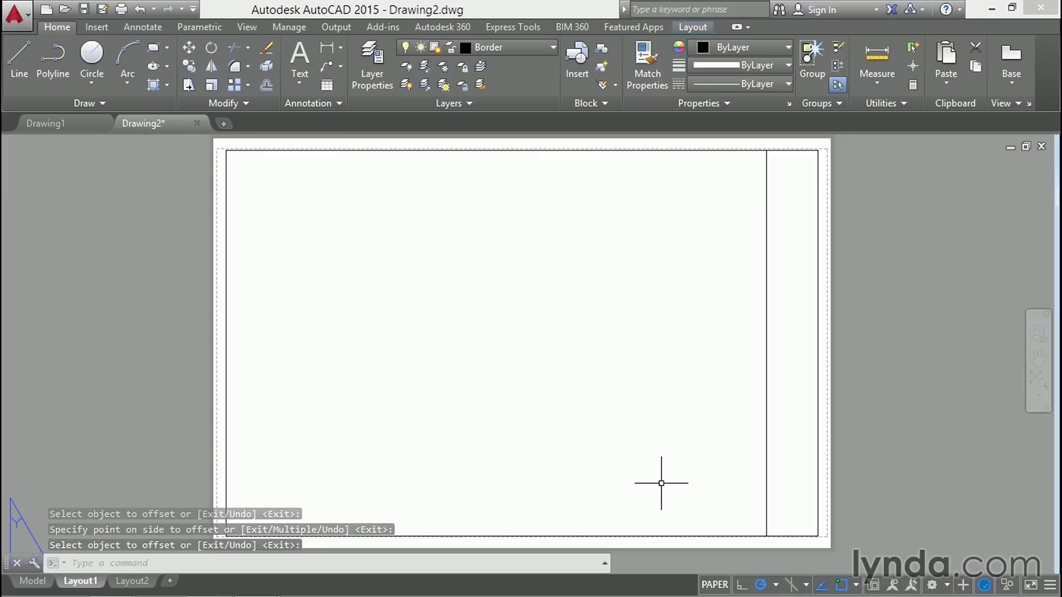
Offset the border's bottom line 1 unit upward.
key(Return)
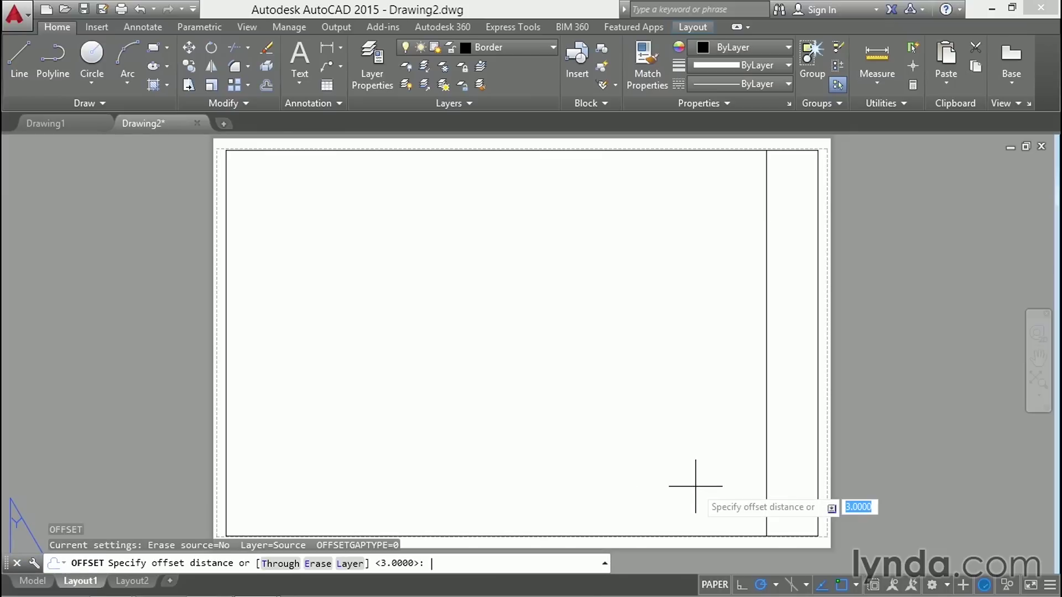
text(1)
key(Return)
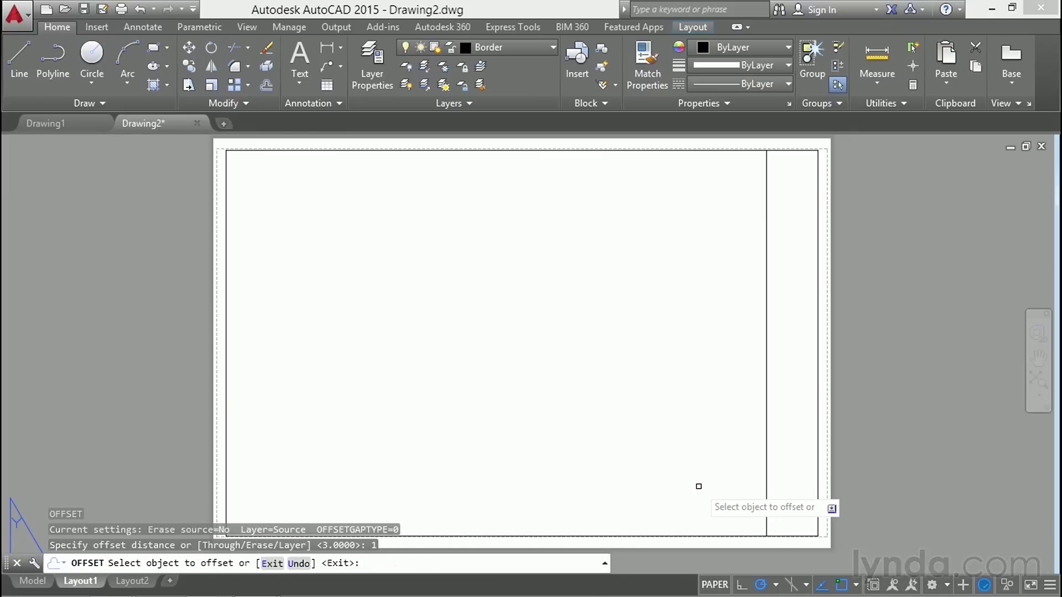
click(790, 535)
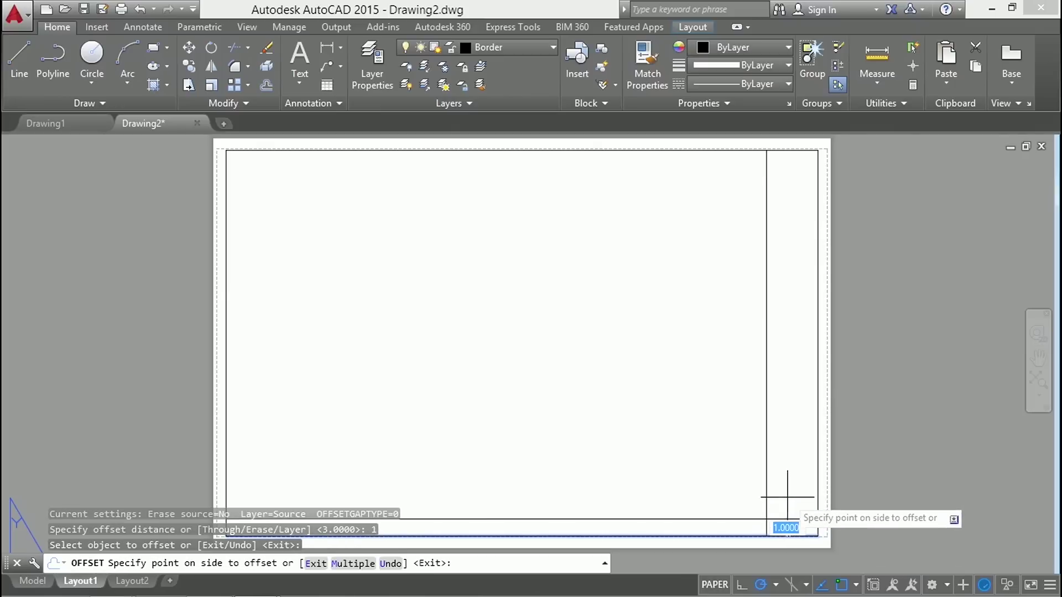
click(787, 504)
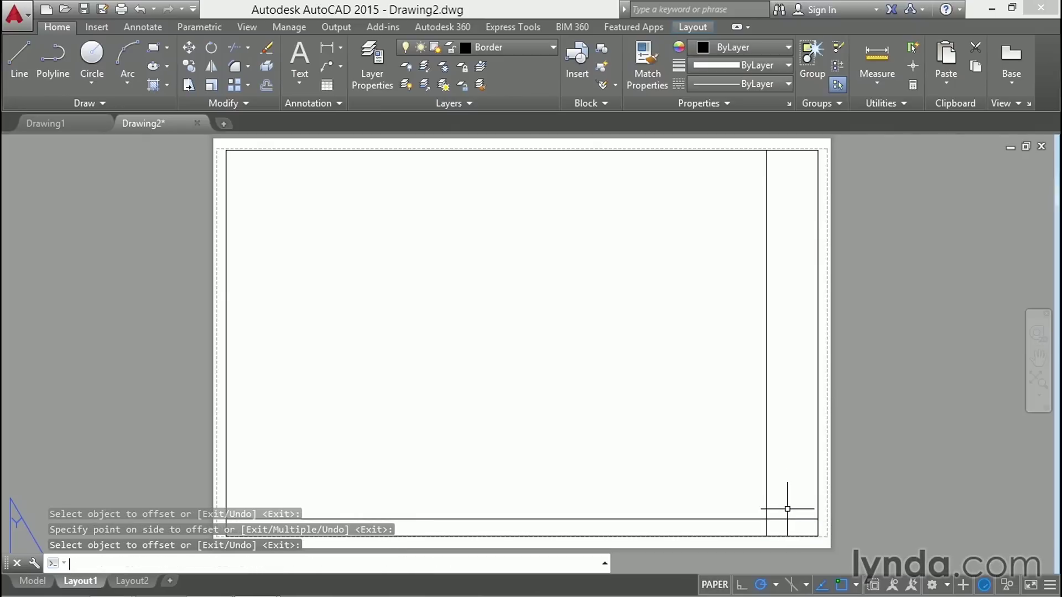
key(Escape)
Trim the new bottom line back to the title block strip.
text(tr)
key(Return)
key(Return)
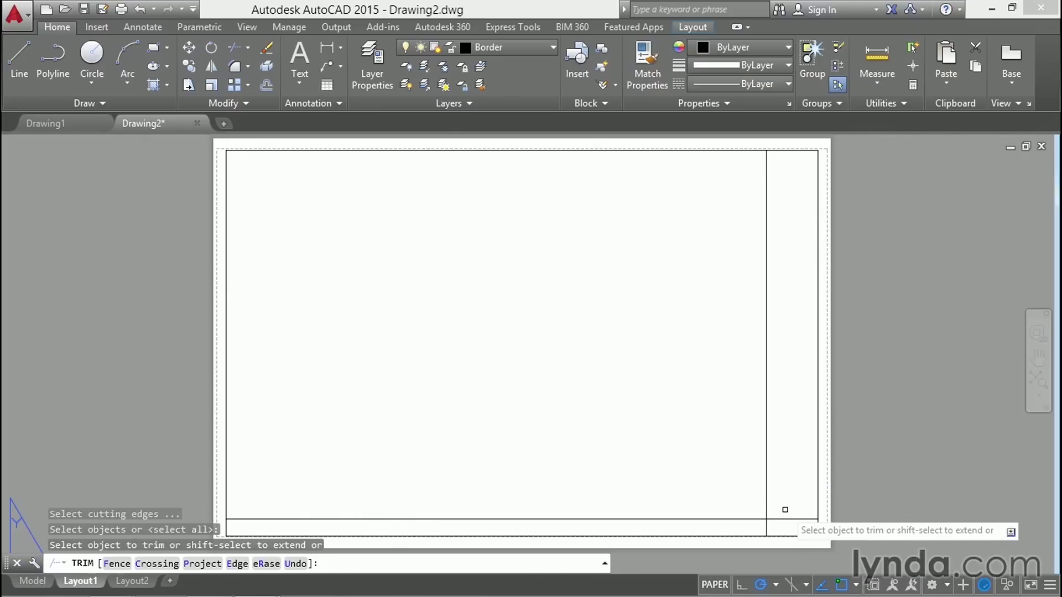
click(758, 518)
key(Return)
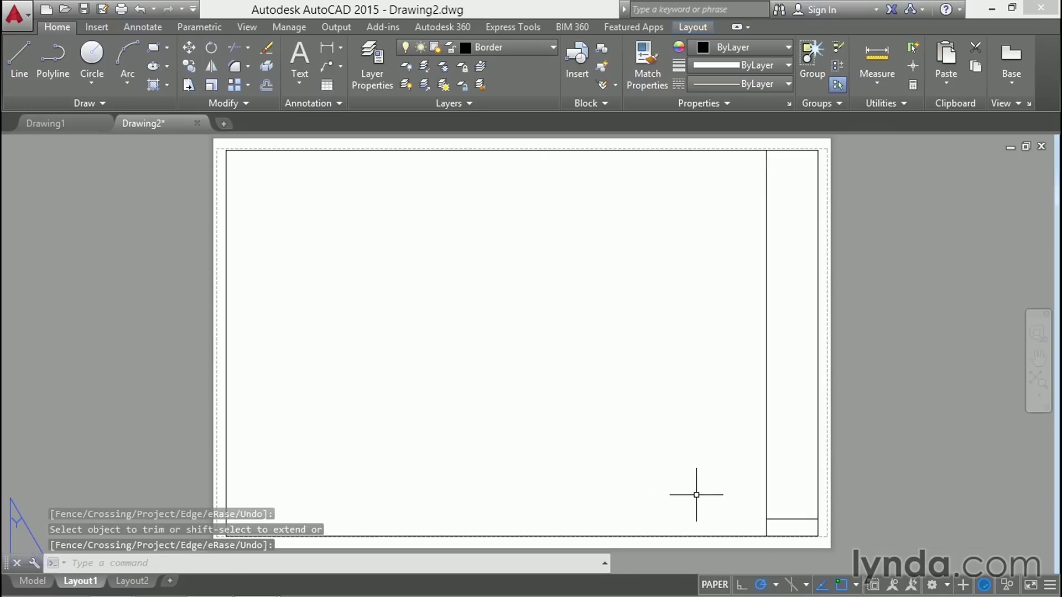
text(o)
Copy the strip's lowest divider line 1 unit higher.
key(Return)
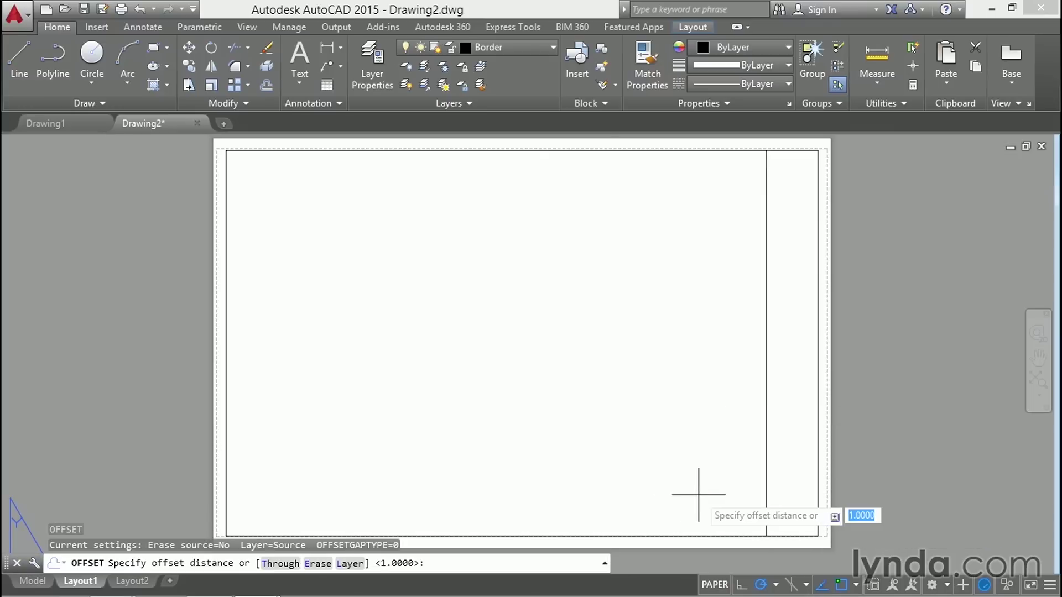
key(Return)
click(787, 518)
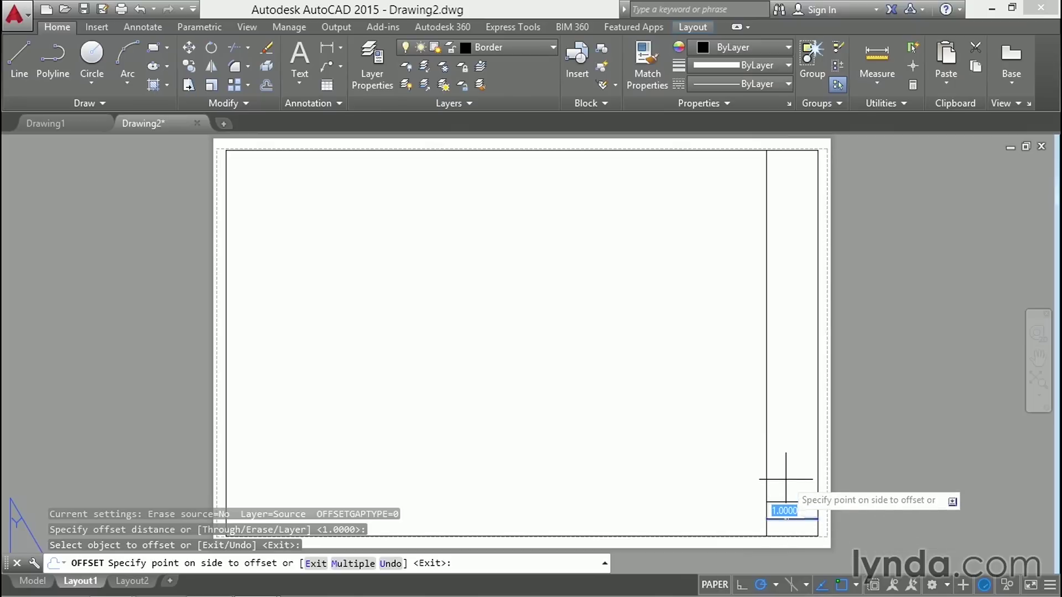
click(786, 481)
Offset the upper divider 0.5 downward to add the third row line.
key(Return)
key(Return)
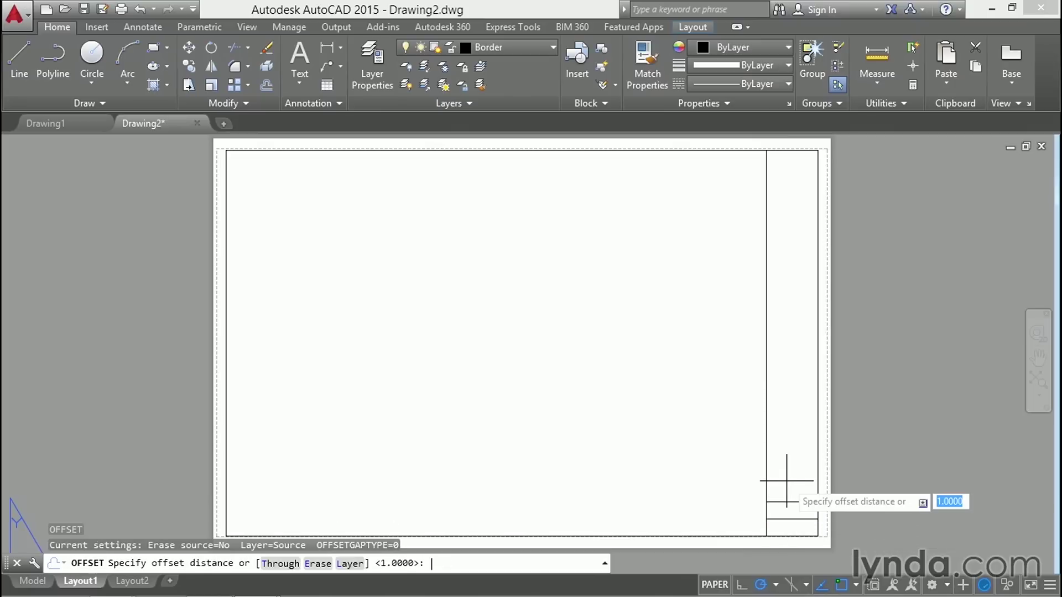
text(.5)
key(Return)
click(783, 501)
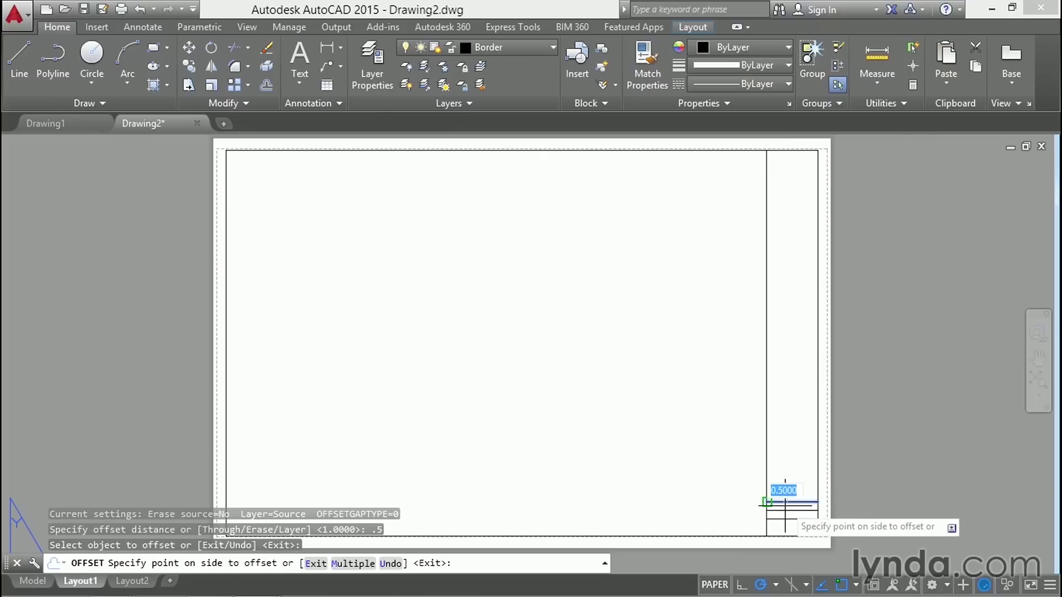
click(740, 524)
key(Return)
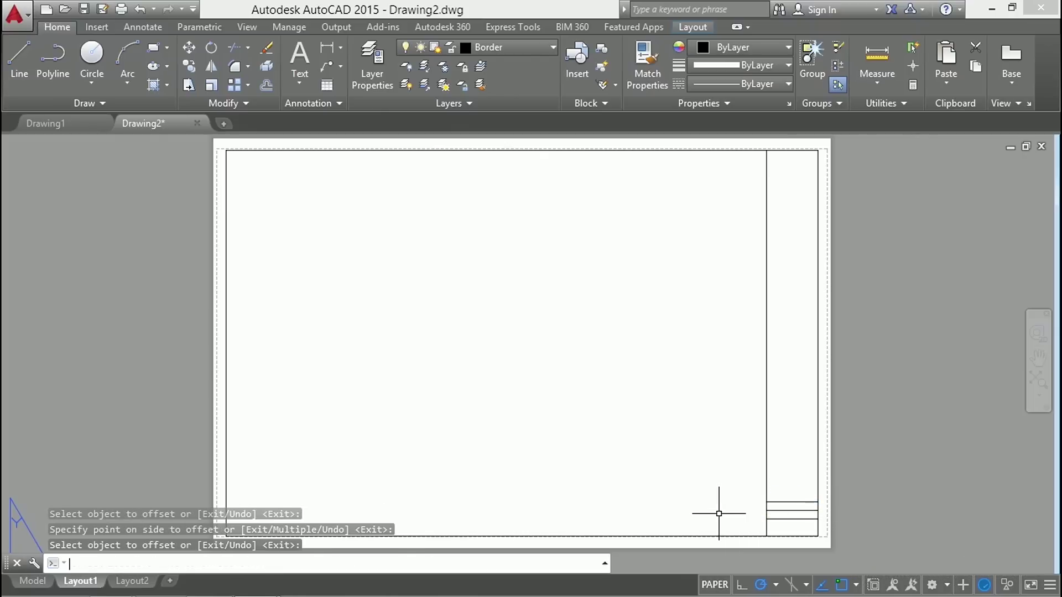
middle_drag(726, 501, 575, 391)
scroll(577, 398, up, 3)
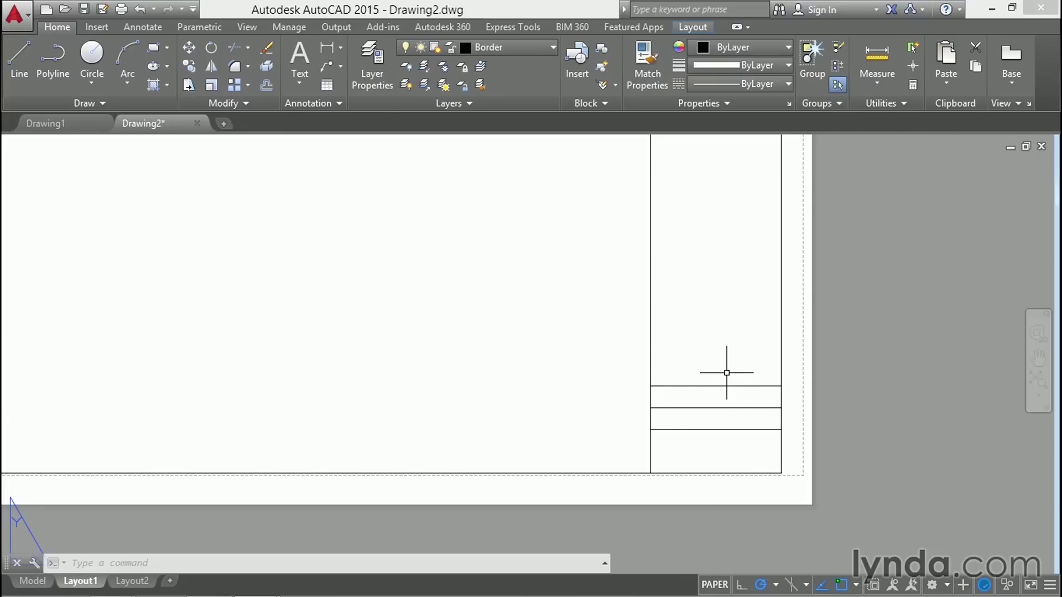
scroll(730, 374, down, 3)
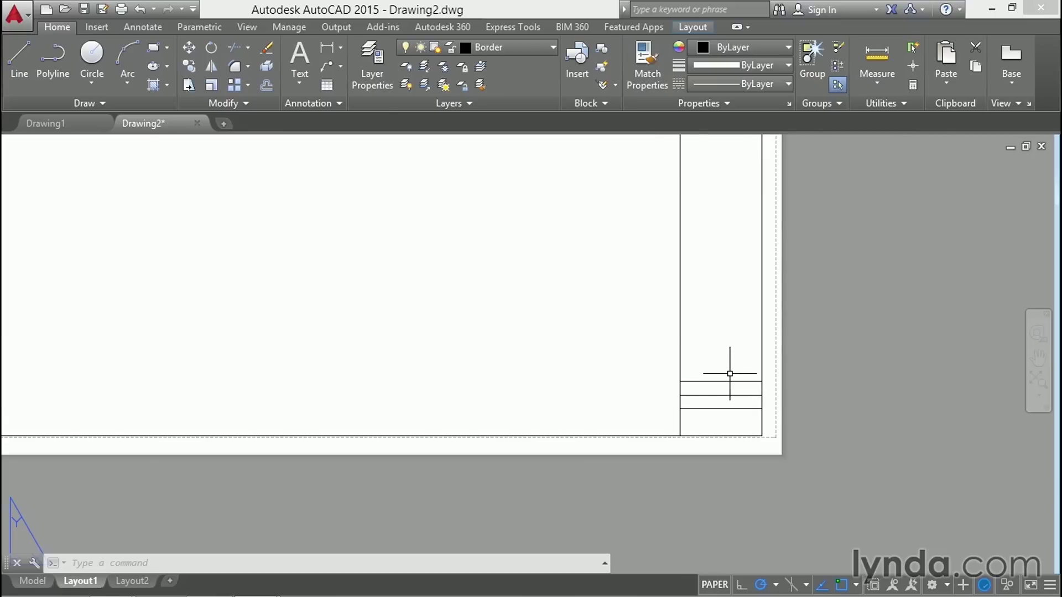
middle_drag(443, 325, 531, 380)
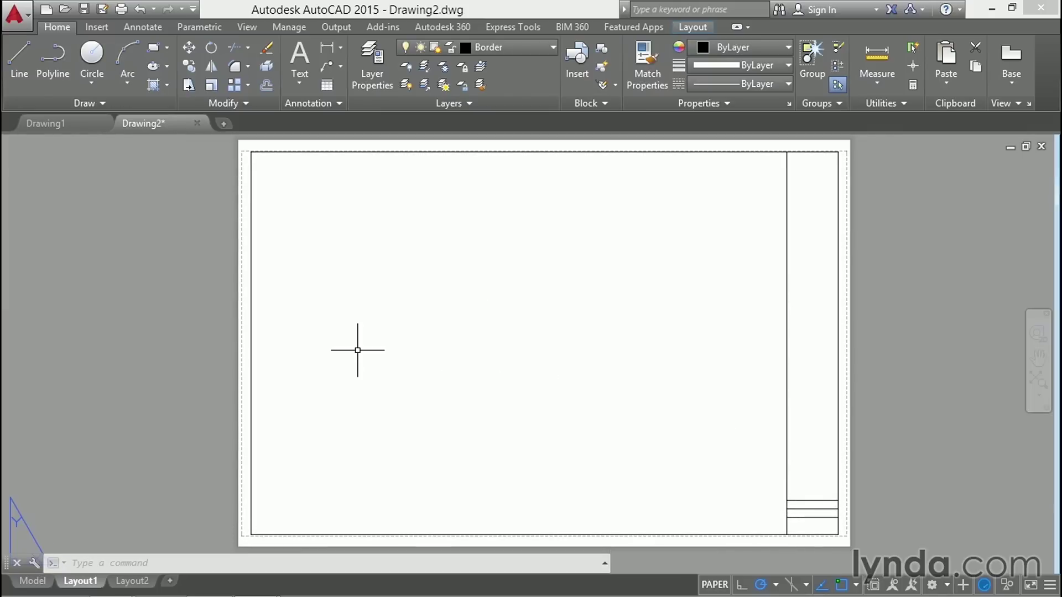
text(LA)
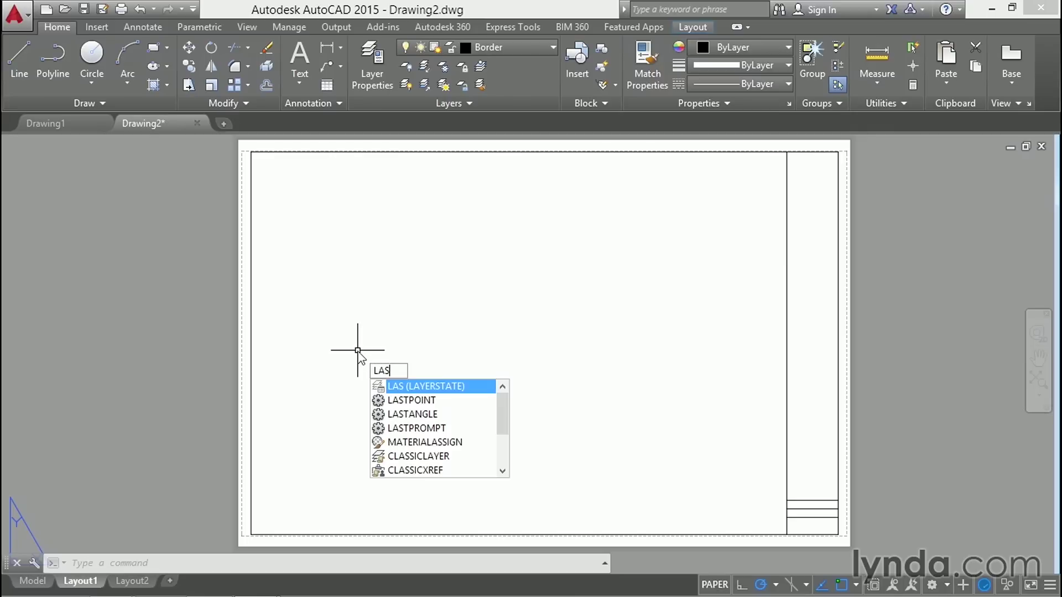
In the layer manager, create two new layers named Text and Viewport.
key(Return)
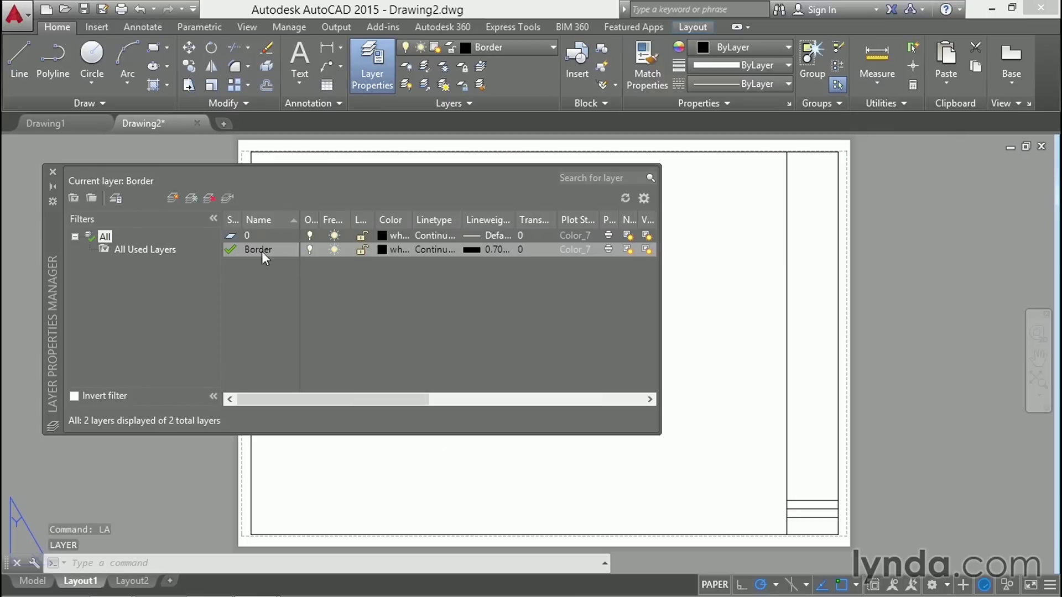
click(172, 198)
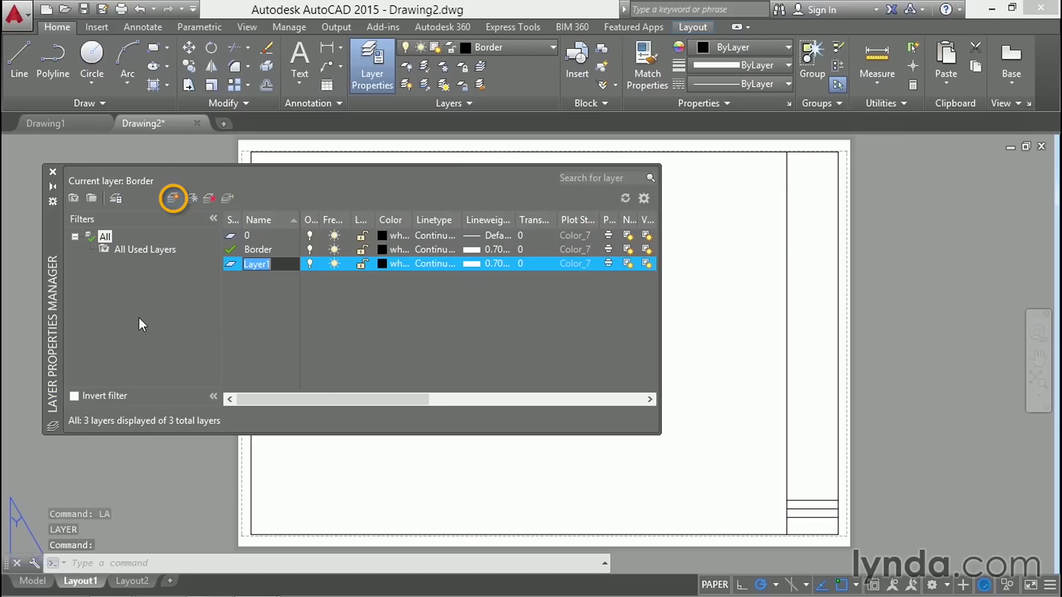
text(Text)
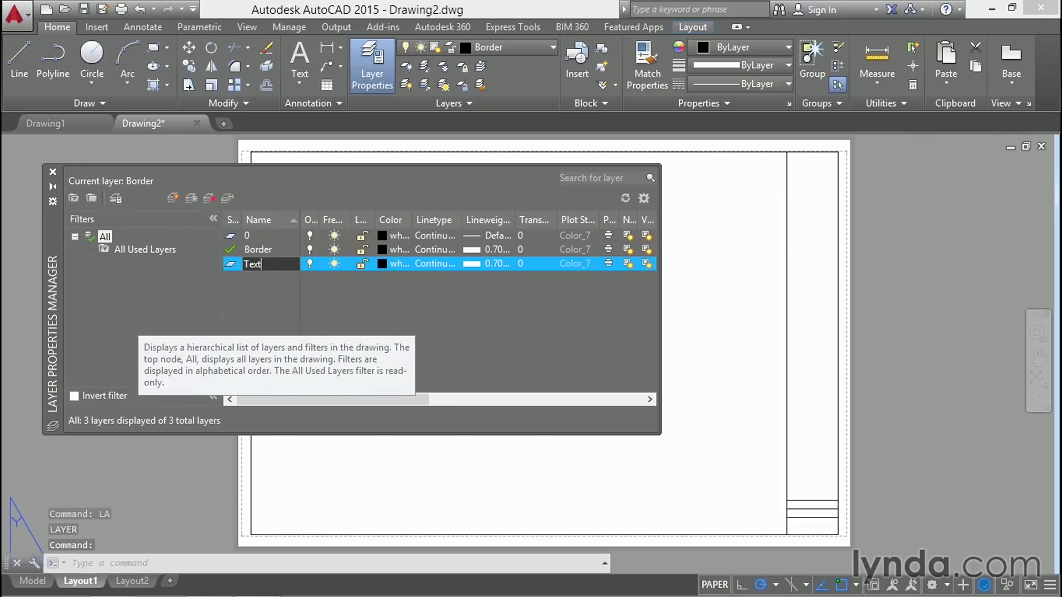
key(Return)
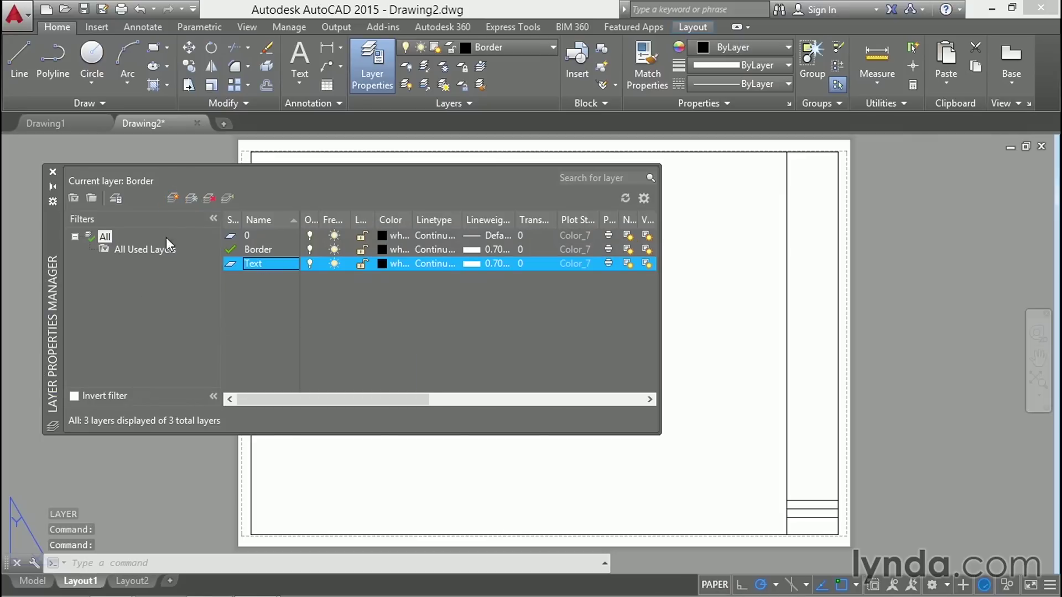
click(170, 199)
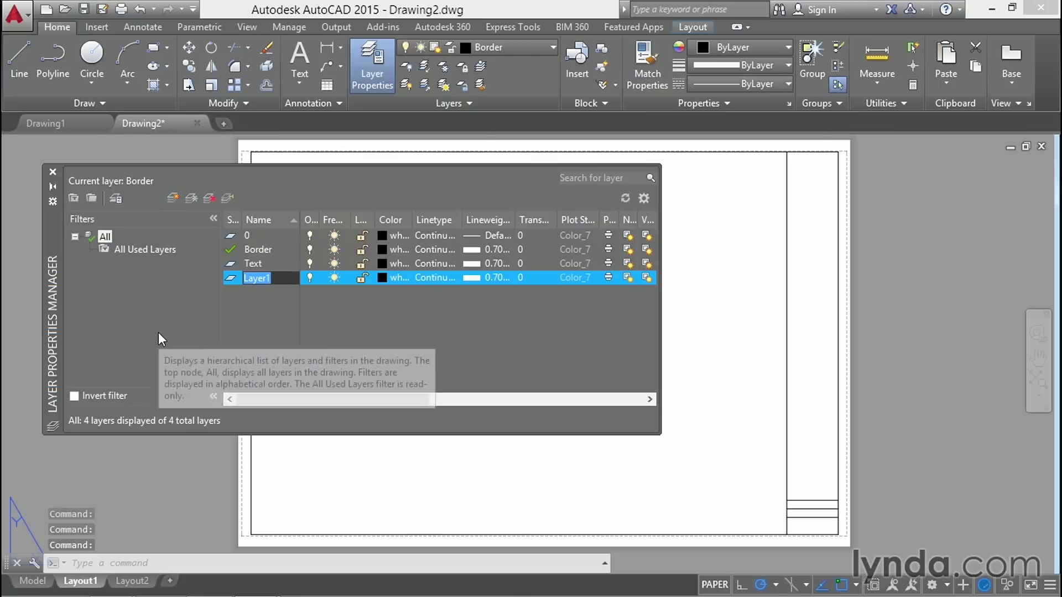
text(Viewport)
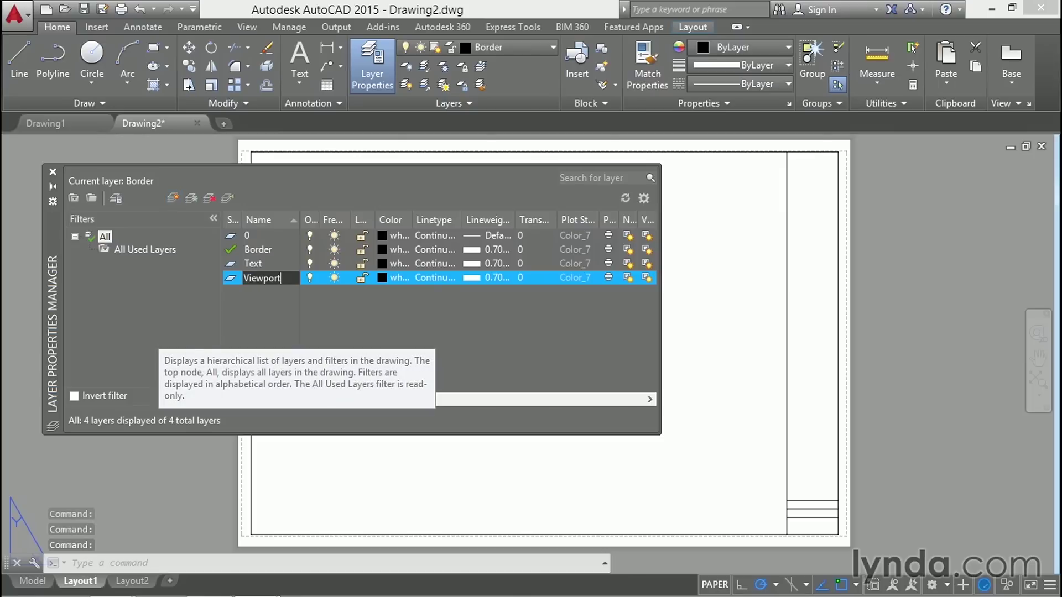
key(Return)
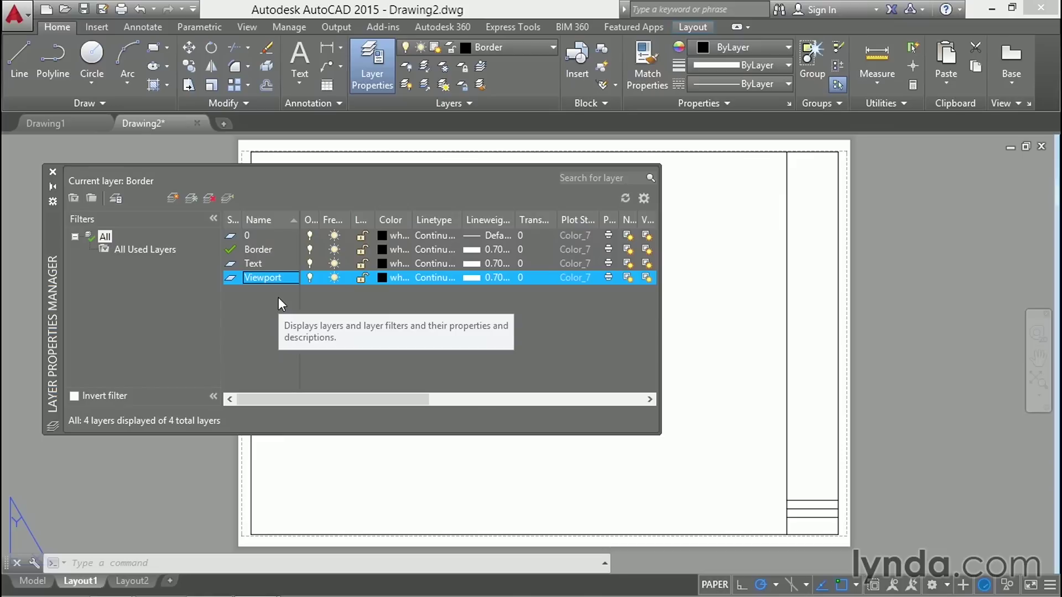
click(260, 281)
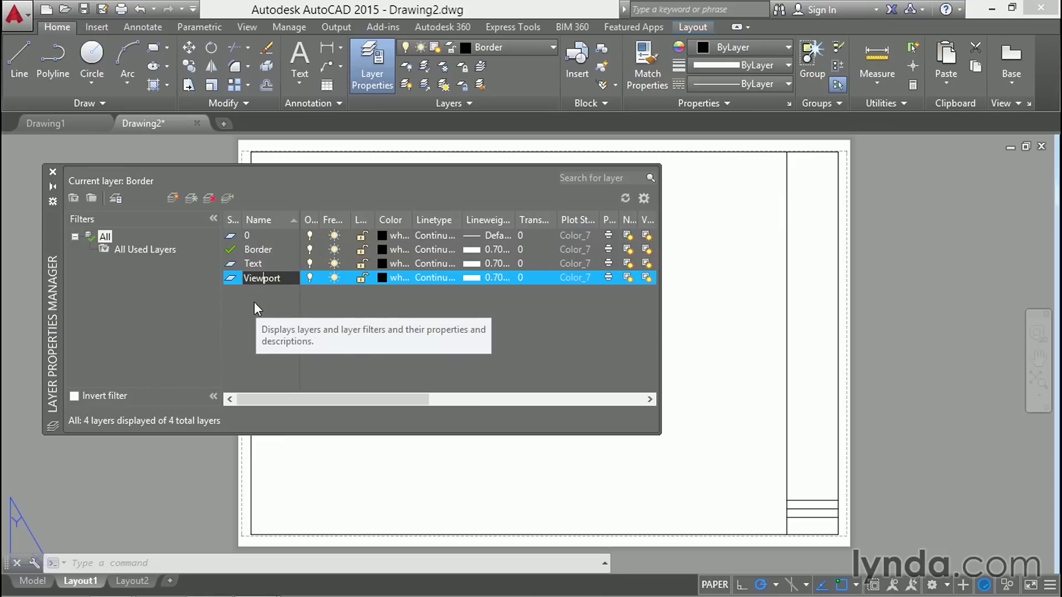
Rename the Viewport, Text and Border layers to Z-Viewport, Z-Text and Z-Border.
key(Home)
text(Z-)
key(Return)
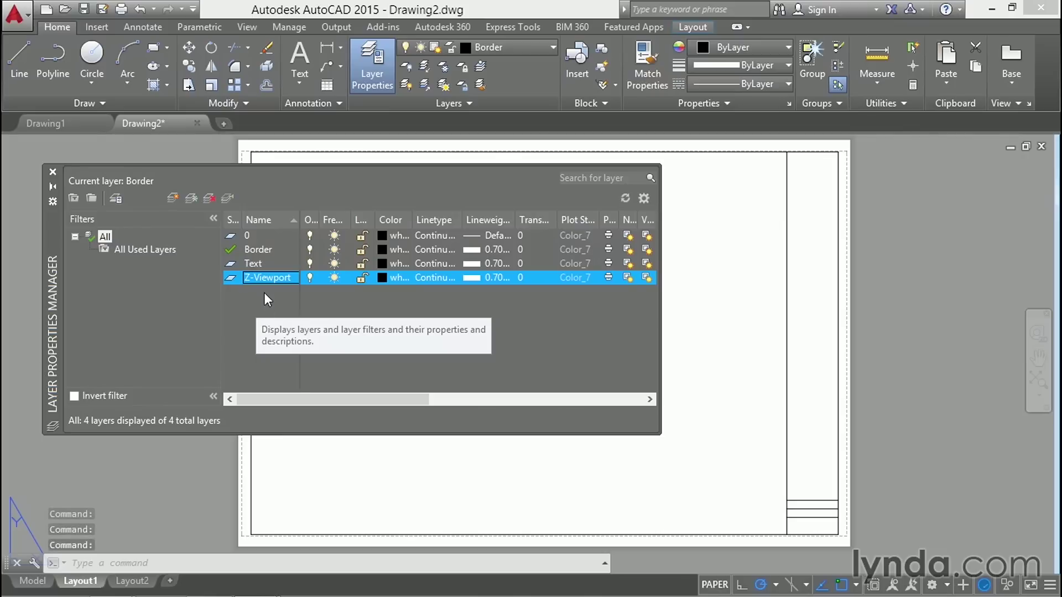
click(250, 261)
click(250, 261)
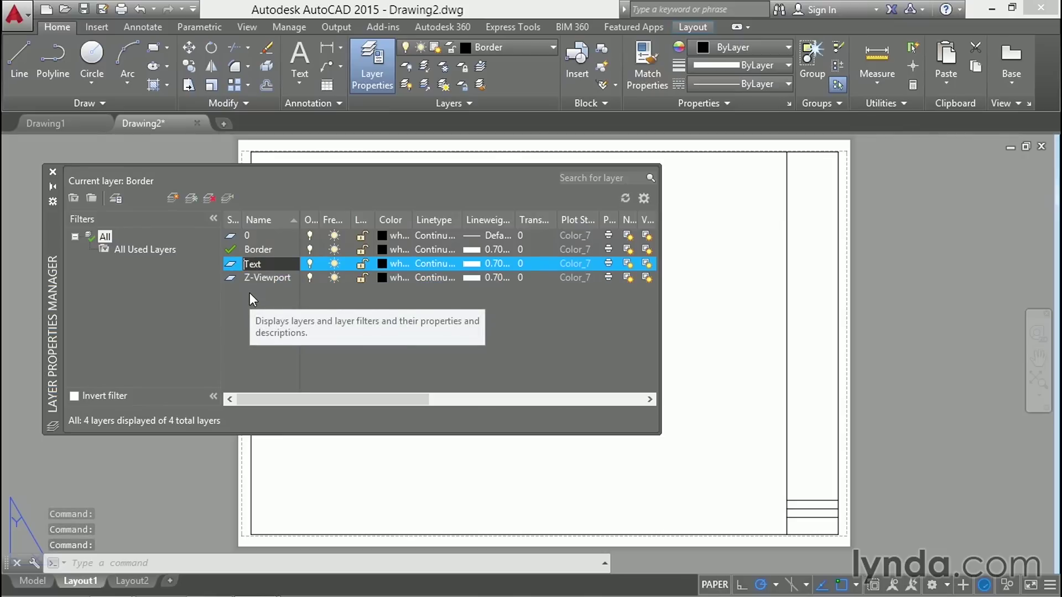
key(Home)
text(Z-)
key(Return)
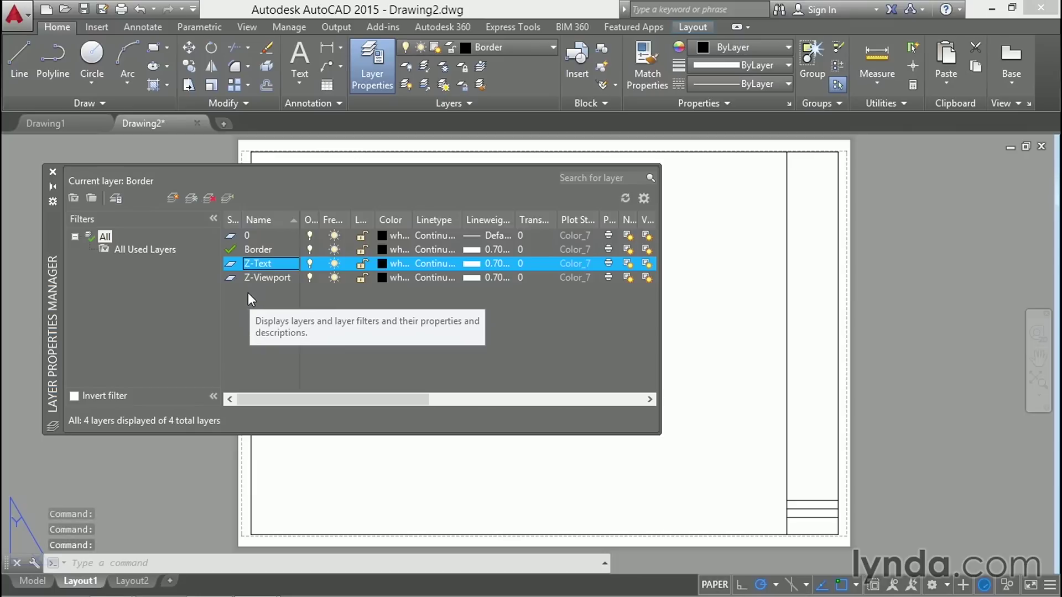
click(251, 250)
click(254, 253)
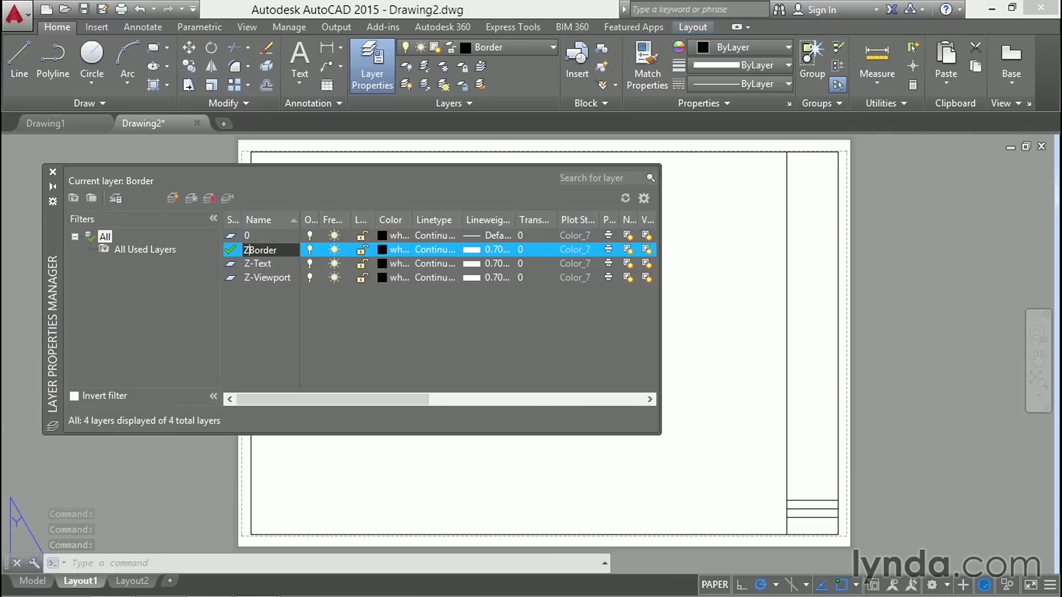
text(Z-)
key(Return)
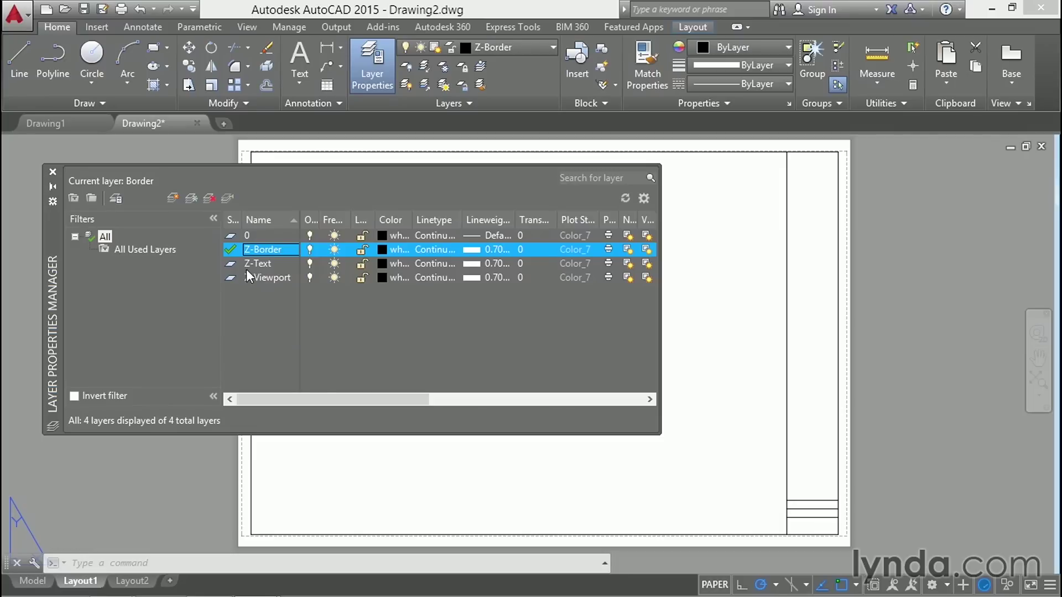
Make Z-Text the current layer and close the Layer Properties Manager.
double_click(228, 263)
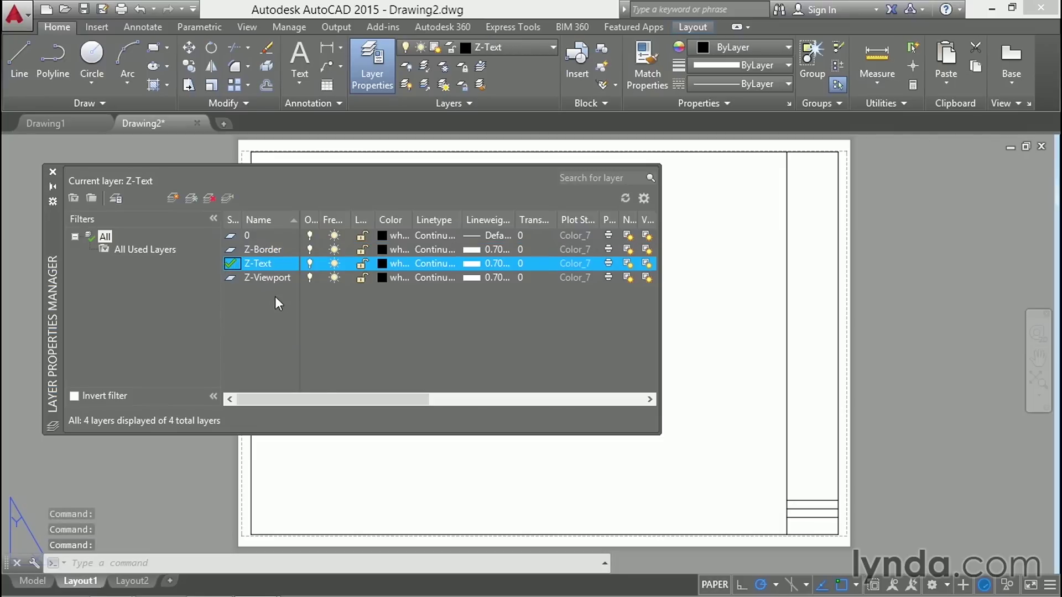
click(309, 277)
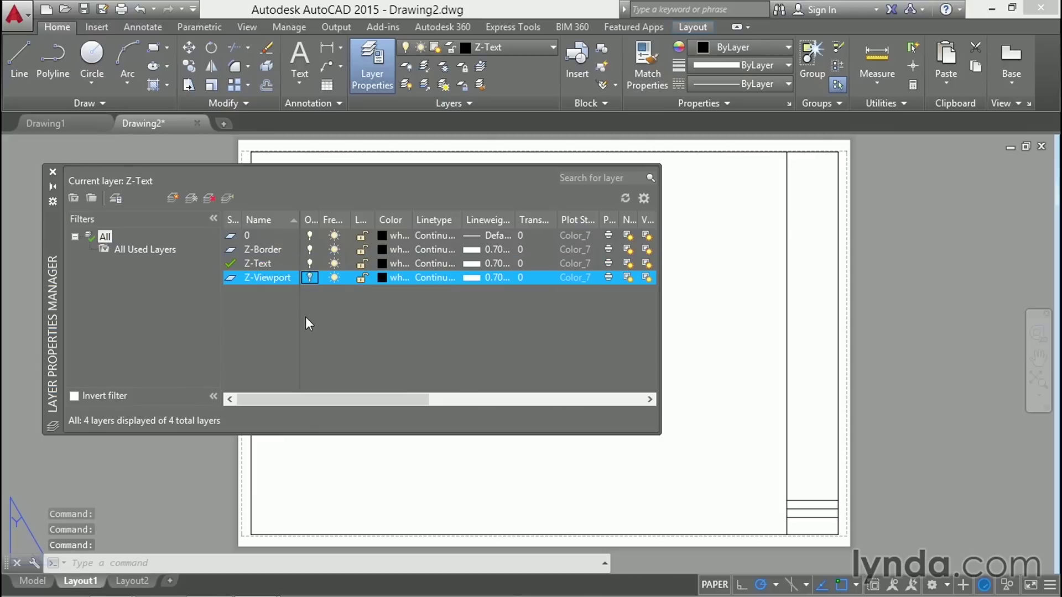
click(52, 172)
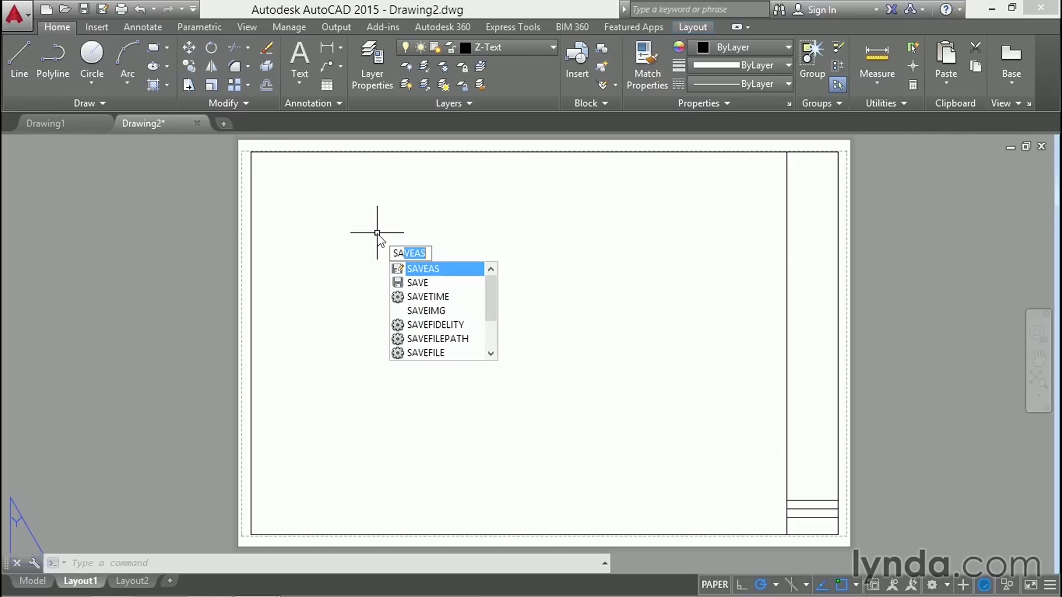
Save as an AutoCAD Drawing Template named Arch D in Desktop > Exercise Files > Project Sheet Set.
key(Return)
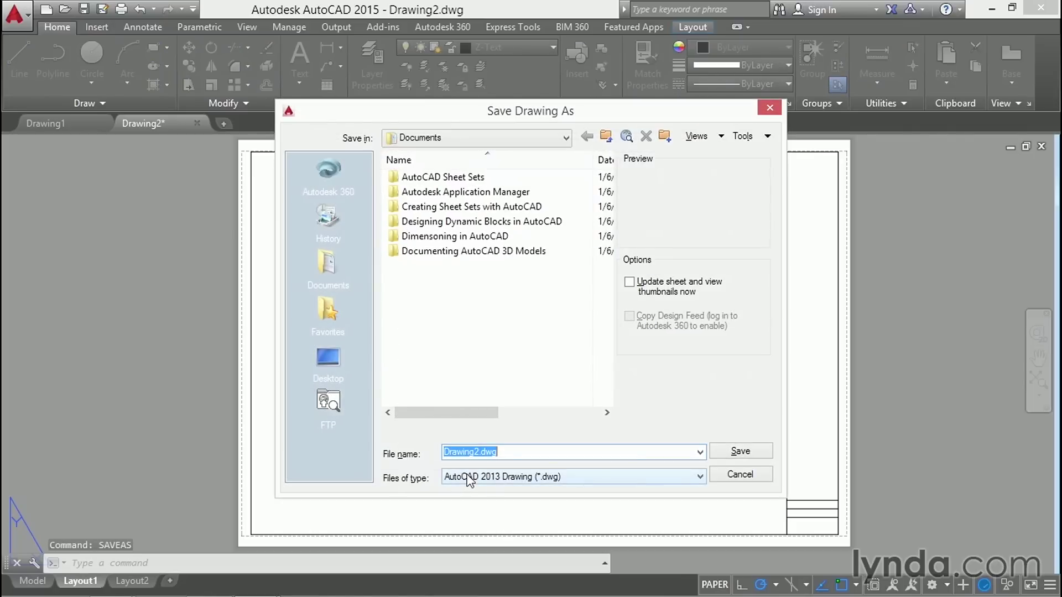
click(535, 477)
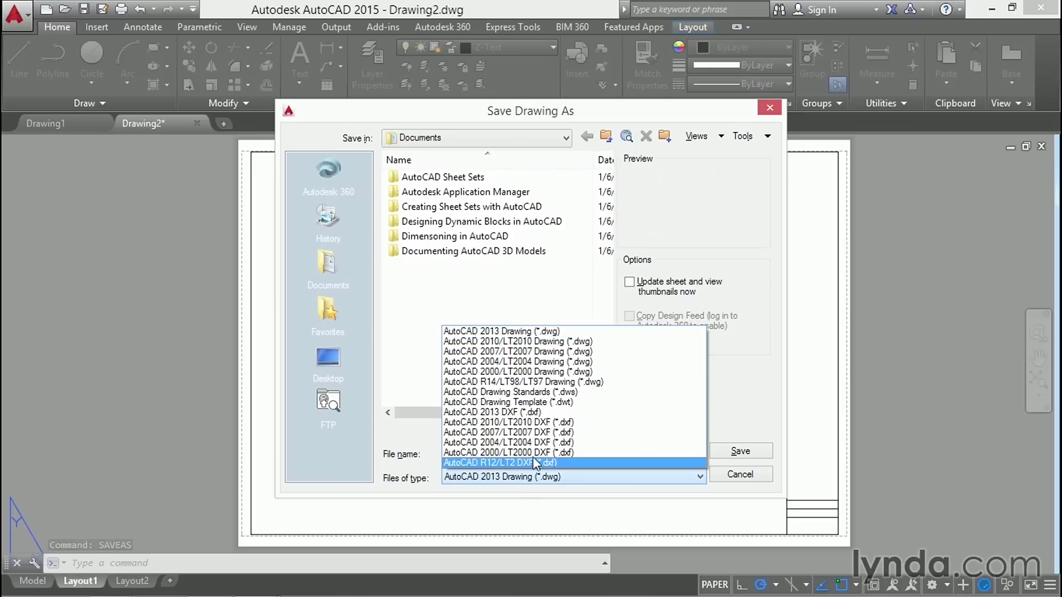
click(559, 403)
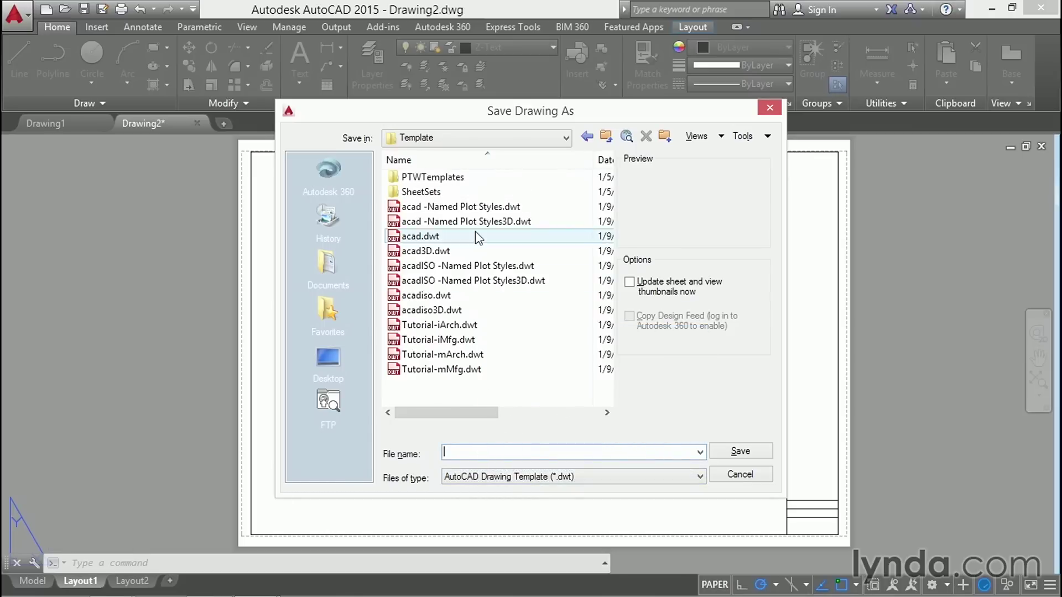
click(549, 144)
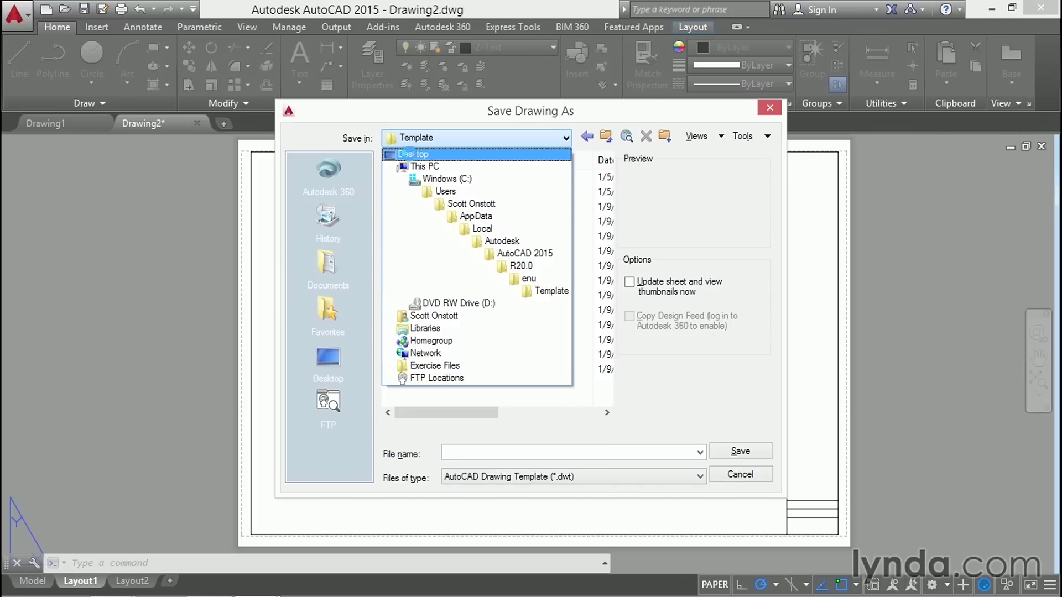
click(412, 154)
double_click(421, 252)
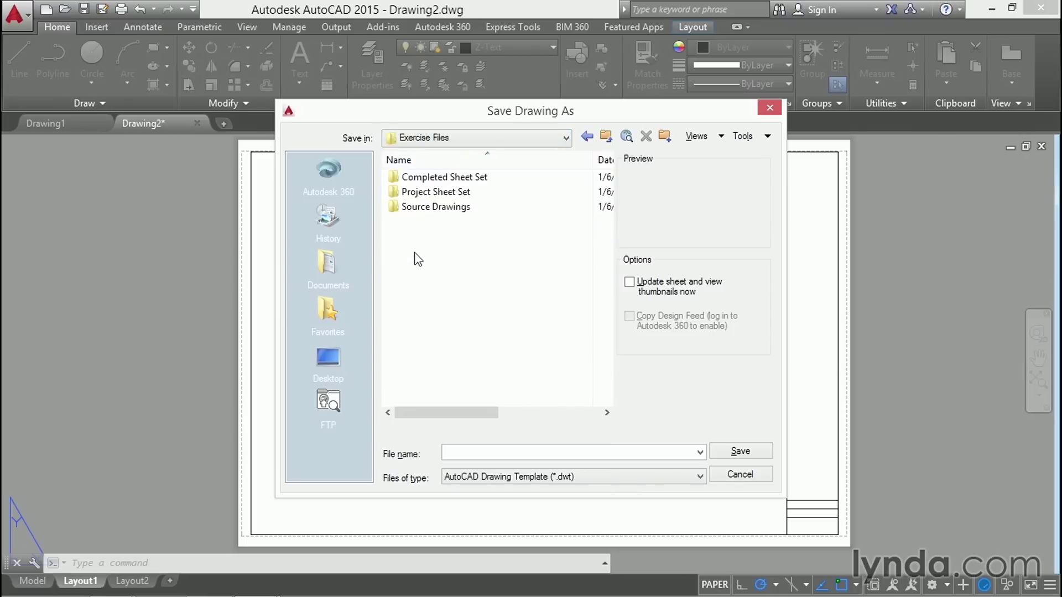
double_click(408, 193)
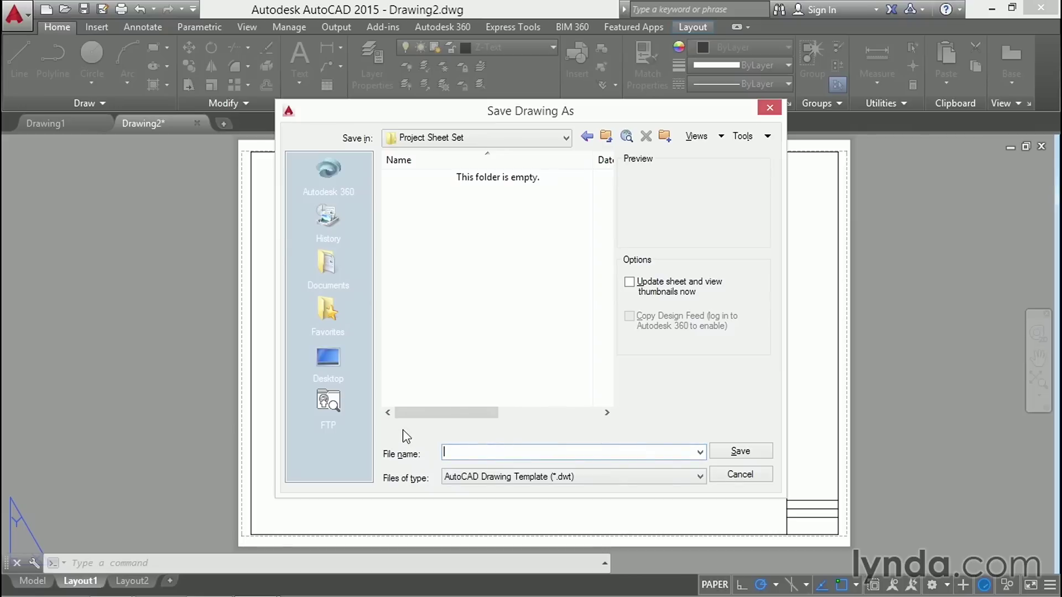
text(Arch D)
click(729, 449)
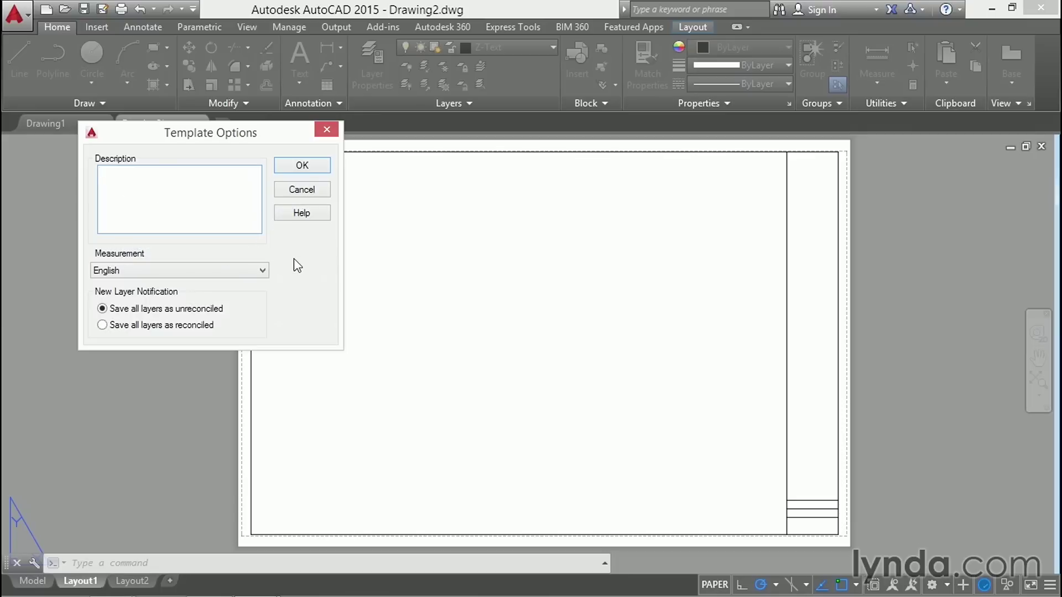
Enter 'Sheet Set Template' as the template description and confirm the Template Options.
text(Sheet Set Template)
click(302, 165)
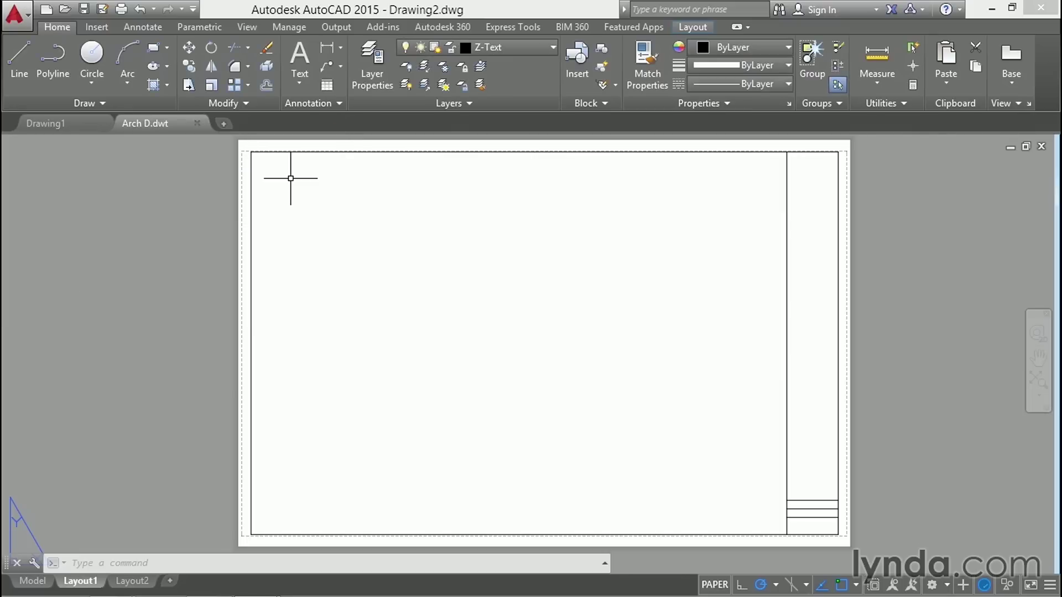